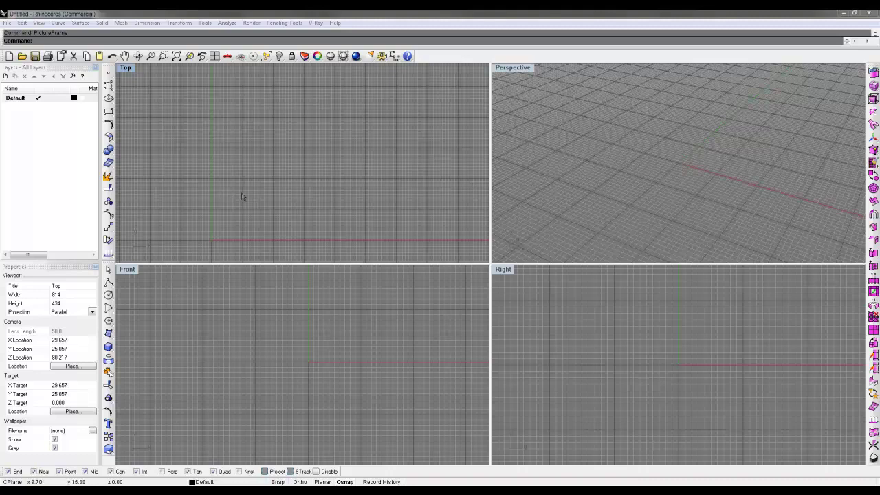
pyautogui.hotkey('alt', 'Tab')
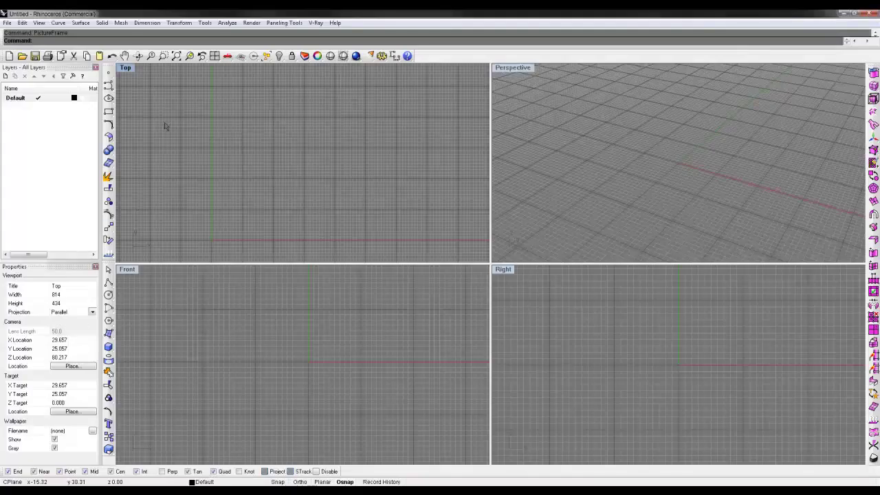
pyautogui.click(177, 300)
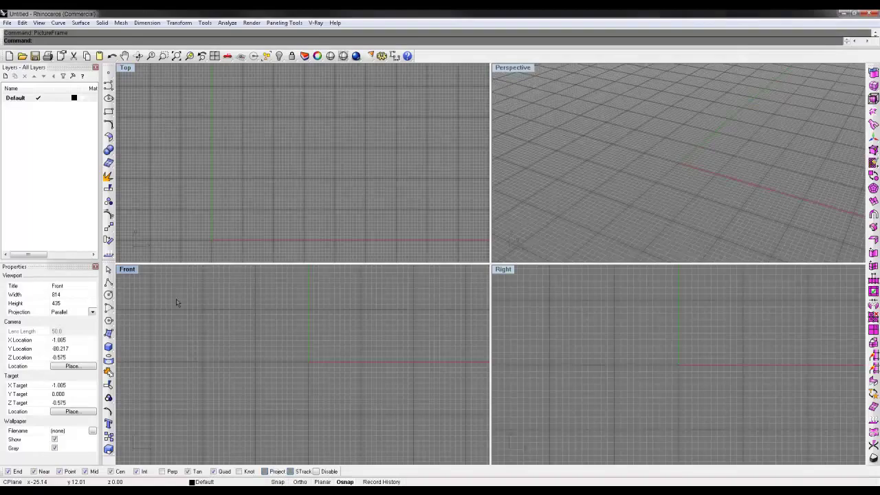
pyautogui.click(598, 316)
# Step: Switch to Photoshop and examine the top, front and right views of the table in the Scan20096.JPG sketch
pyautogui.hotkey('alt', 'Tab')
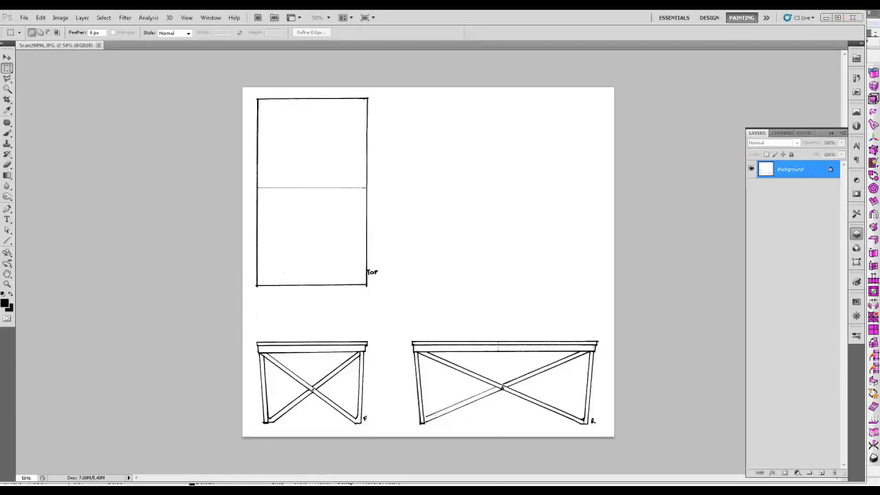
pyautogui.moveTo(369, 479)
pyautogui.click(433, 446)
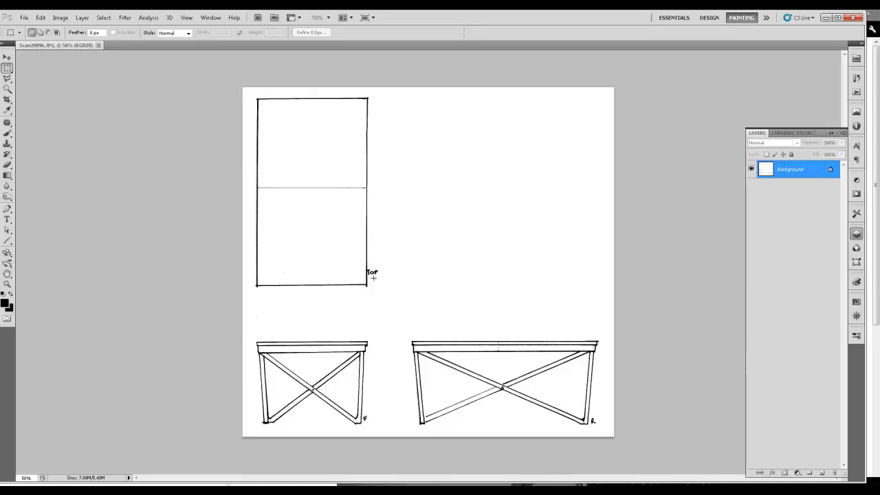
pyautogui.keyDown('alt'); pyautogui.scroll(4, 373, 277); pyautogui.keyUp('alt')
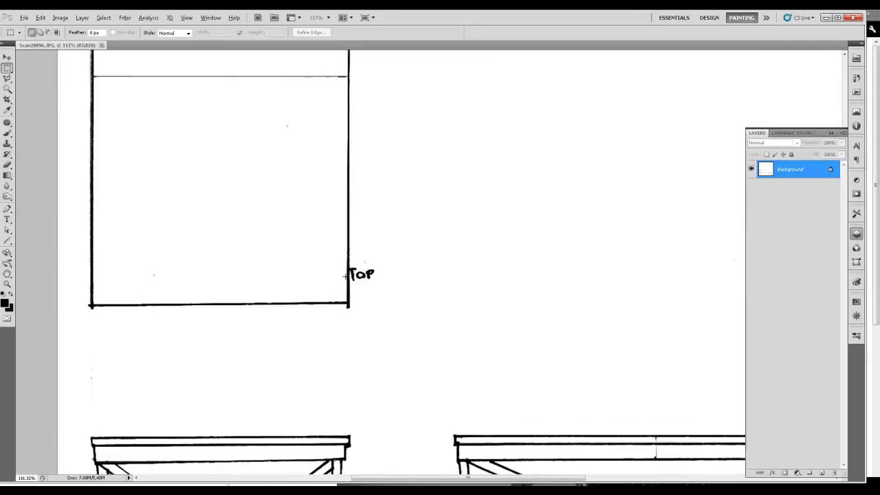
pyautogui.scroll(-5, 348, 280)
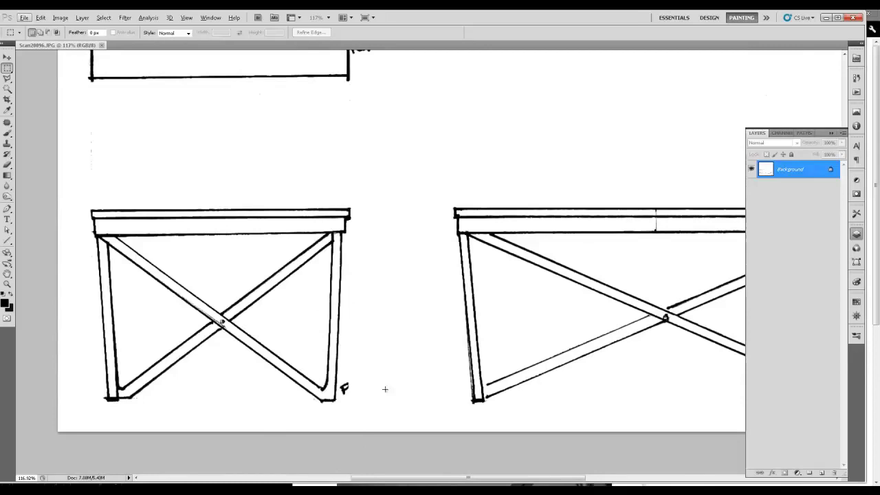
pyautogui.moveTo(563, 381); pyautogui.dragTo(315, 359)
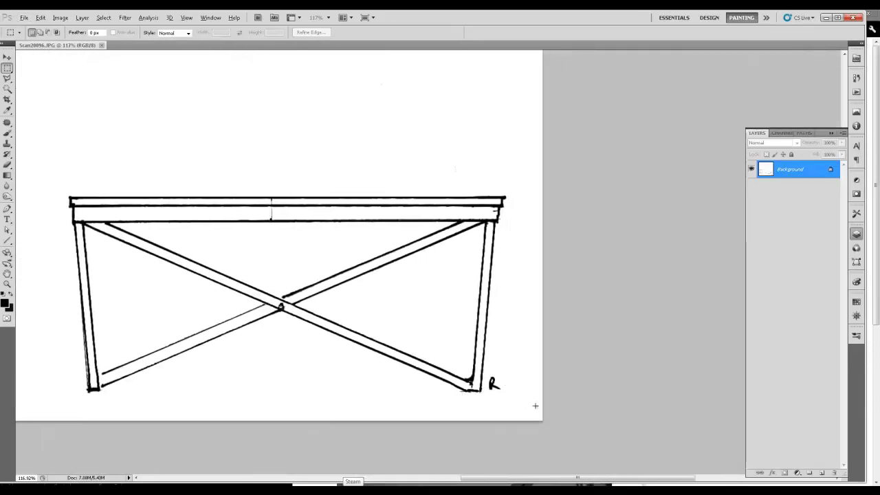
pyautogui.keyDown('alt'); pyautogui.scroll(-3, 535, 406); pyautogui.keyUp('alt')
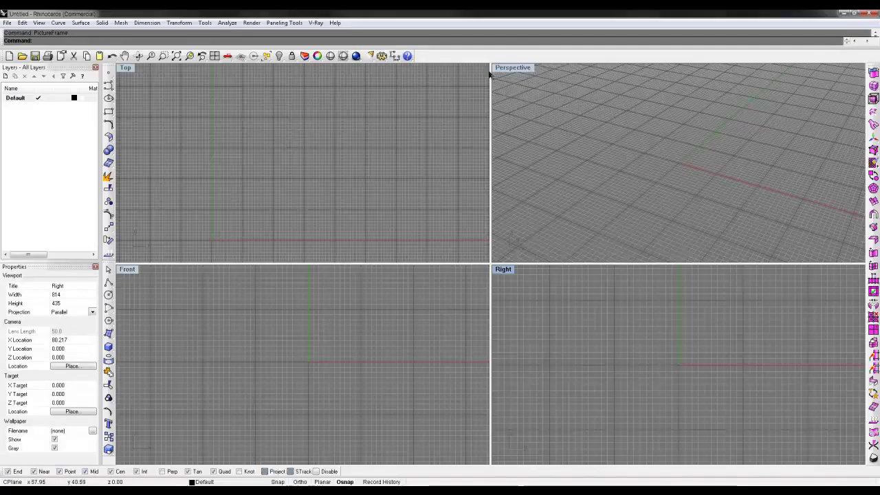
# Step: Set Scan20096.JPG as the Perspective viewport's wallpaper and check it with the viewport maximized while orbiting
pyautogui.click(525, 68)
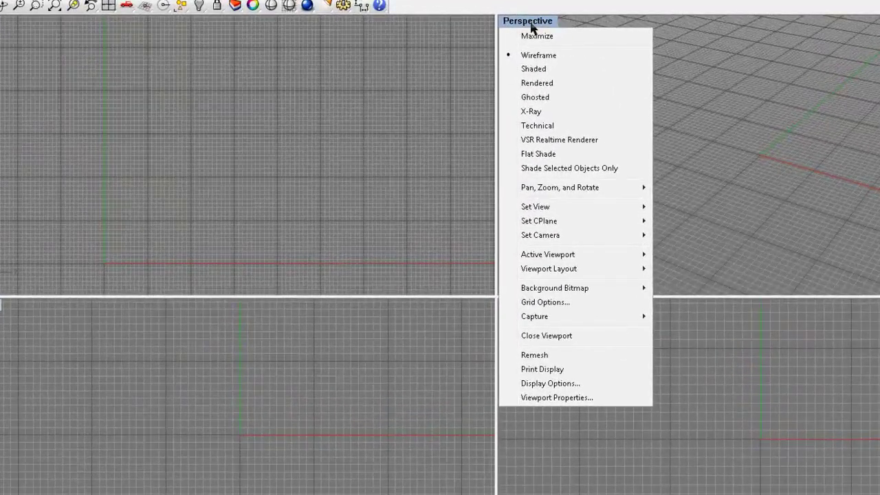
pyautogui.click(546, 398)
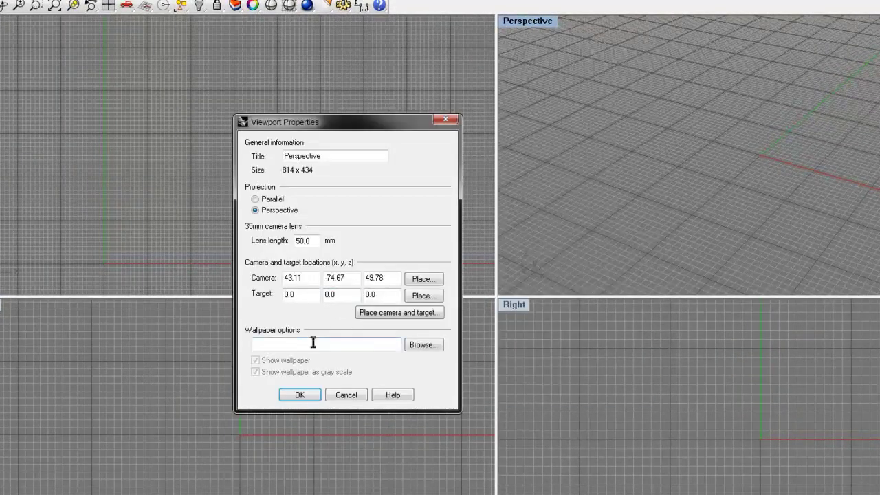
pyautogui.click(421, 345)
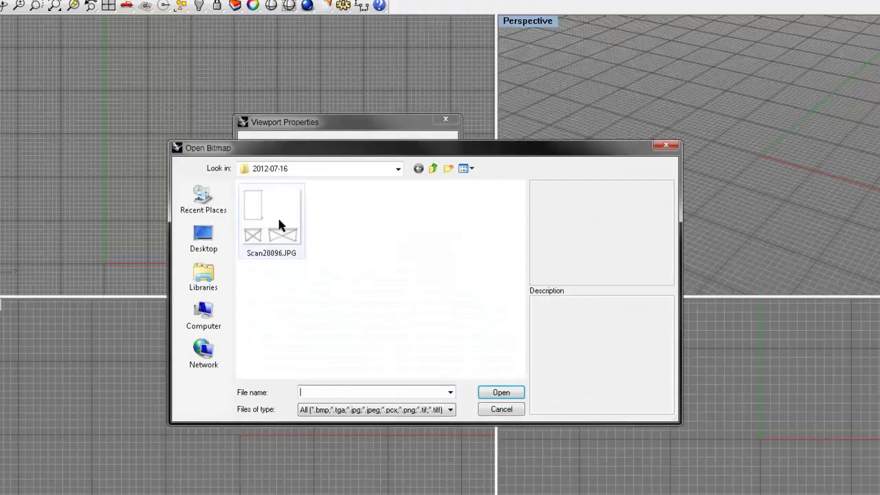
pyautogui.doubleClick(279, 220)
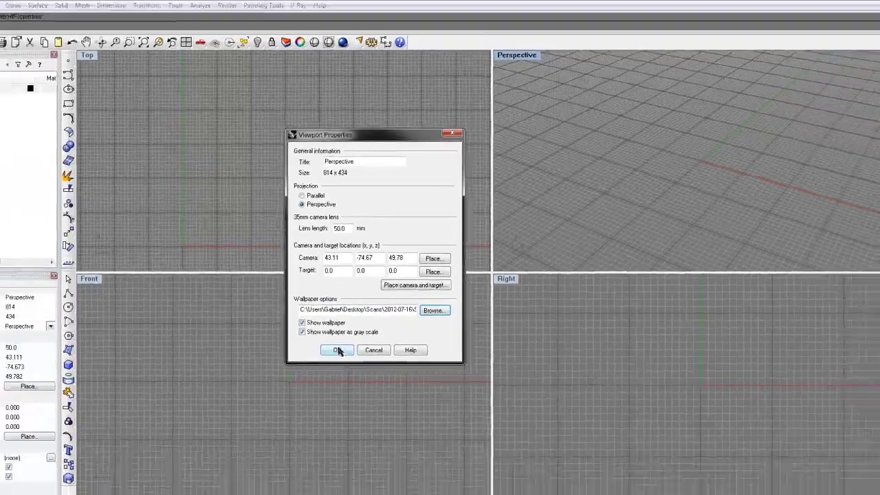
pyautogui.click(300, 396)
pyautogui.moveTo(667, 173); pyautogui.dragTo(616, 140, button='right')
pyautogui.doubleClick(525, 70)
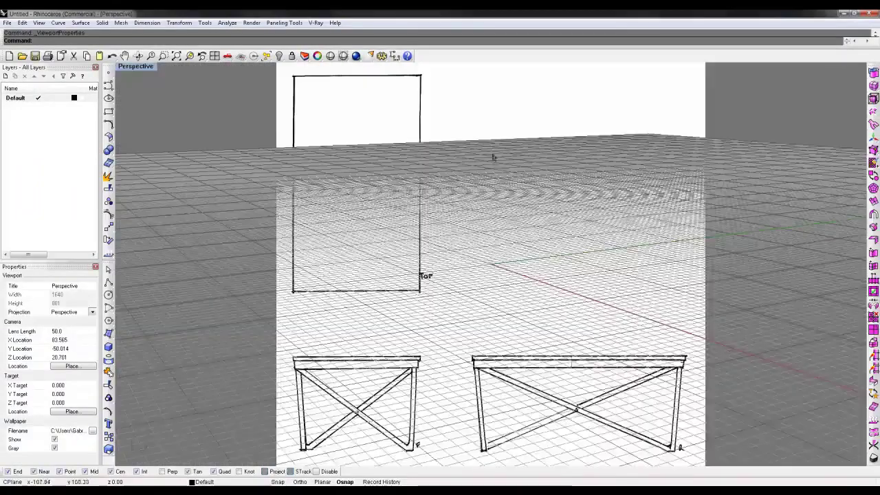
pyautogui.moveTo(493, 157); pyautogui.dragTo(776, 112, button='right')
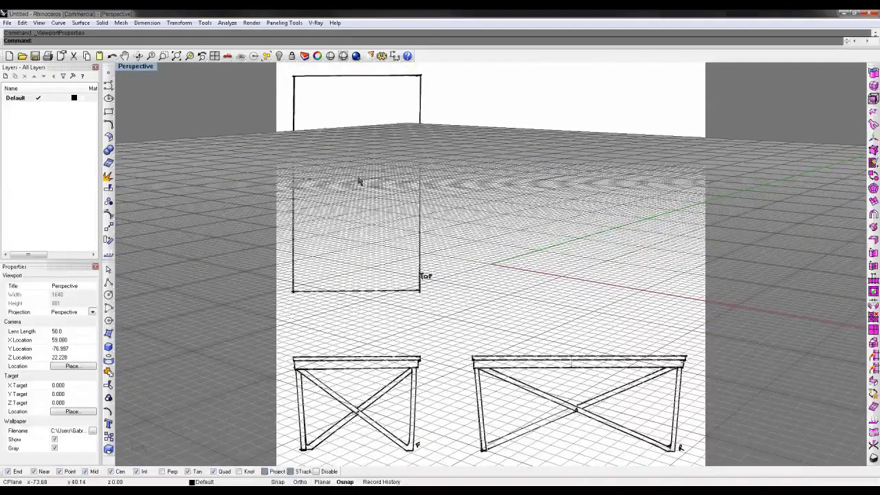
pyautogui.moveTo(299, 136); pyautogui.dragTo(288, 163, button='right')
# Step: Turn off the wallpaper display in the Perspective viewport and restore the four-viewport layout
pyautogui.click(136, 66)
pyautogui.click(157, 334)
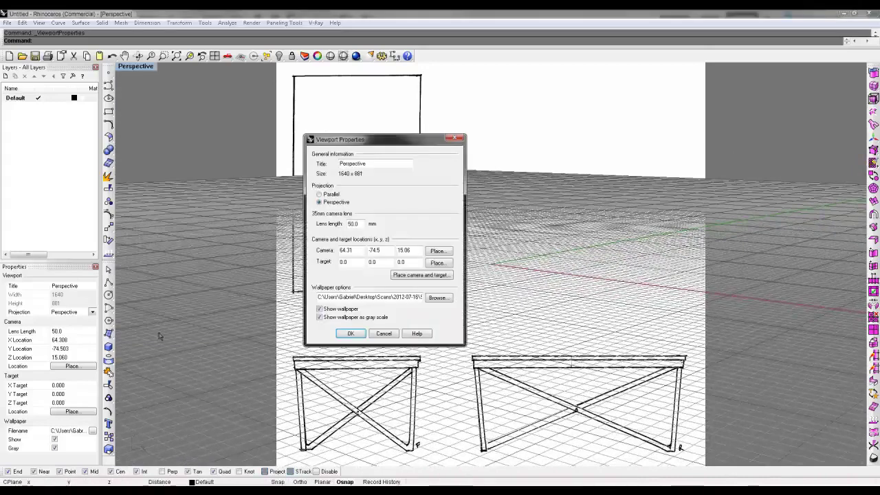
pyautogui.click(335, 311)
pyautogui.click(350, 334)
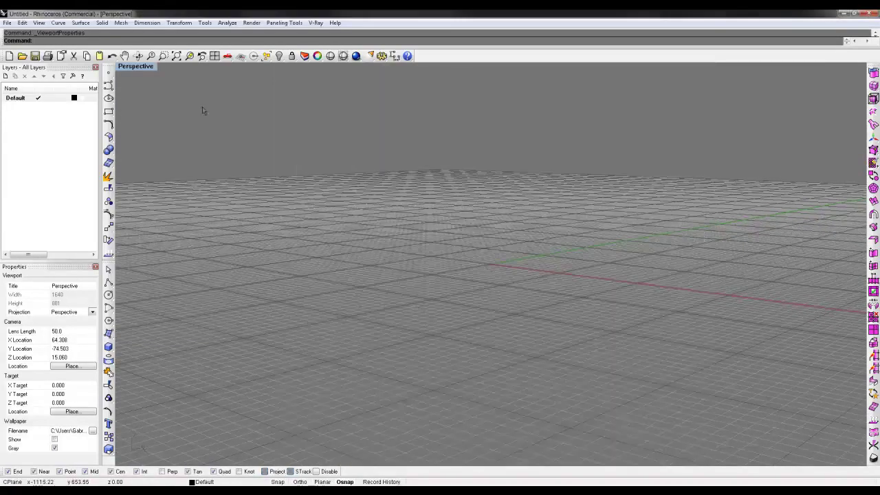
pyautogui.doubleClick(143, 67)
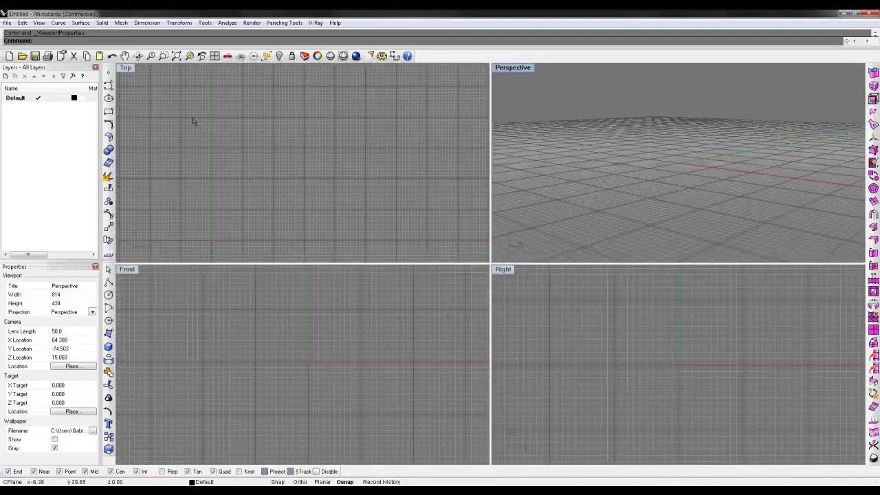
# Step: Place Scan20096.JPG as a background bitmap in the Top viewport, with its first corner at the origin
pyautogui.moveTo(221, 173); pyautogui.dragTo(253, 136, button='right')
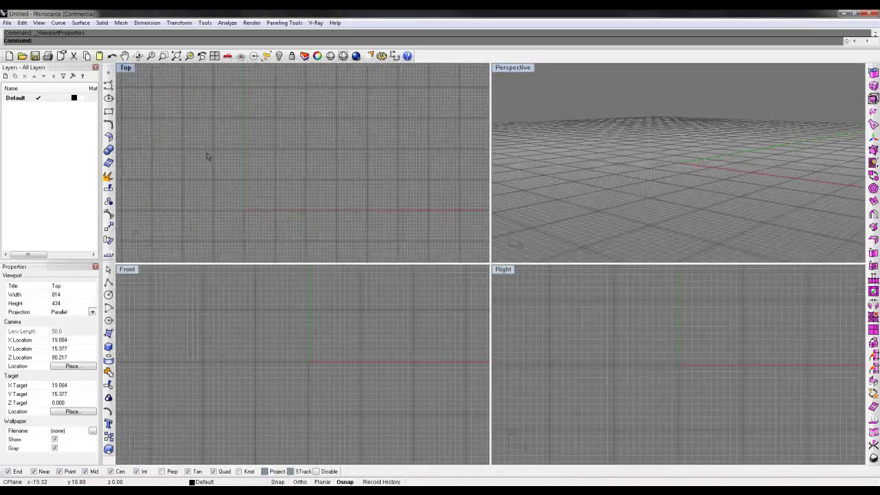
pyautogui.click(39, 23)
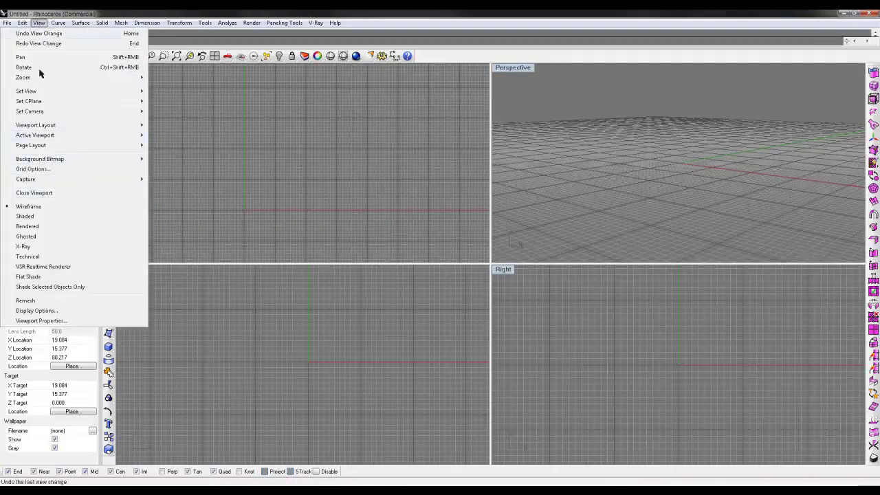
pyautogui.moveTo(82, 159)
pyautogui.click(168, 159)
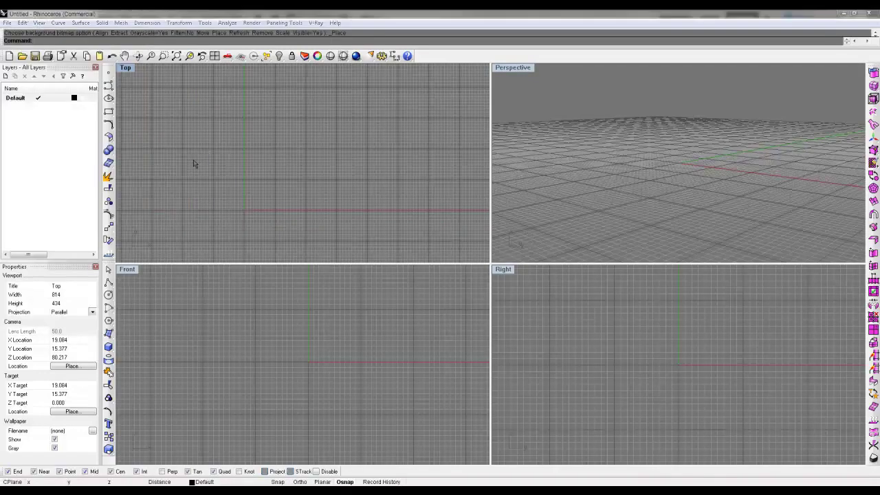
pyautogui.press('Escape')
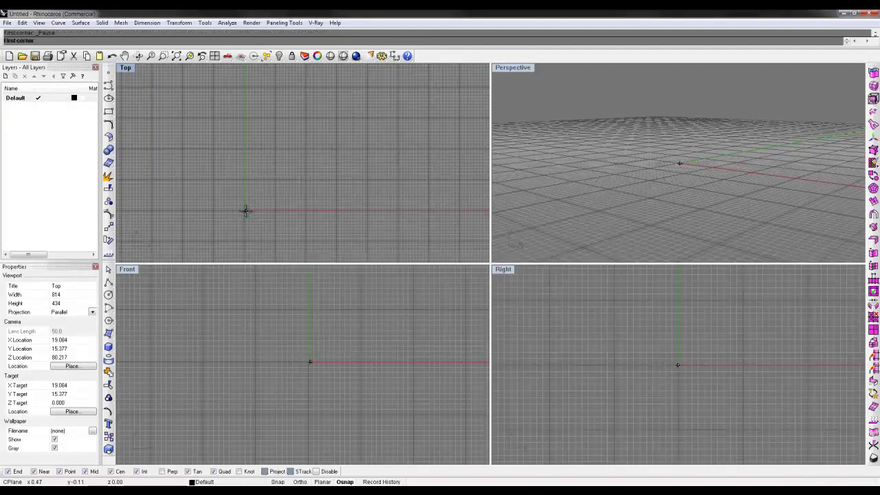
pyautogui.click(246, 211)
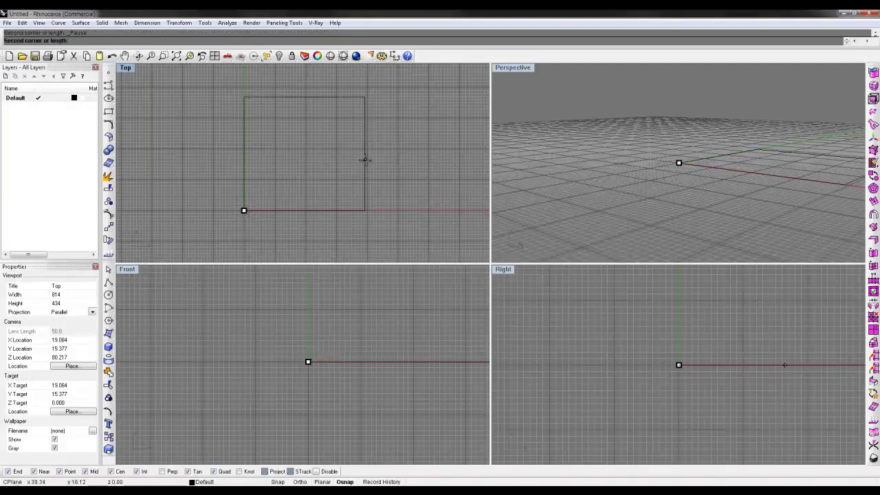
pyautogui.click(410, 162)
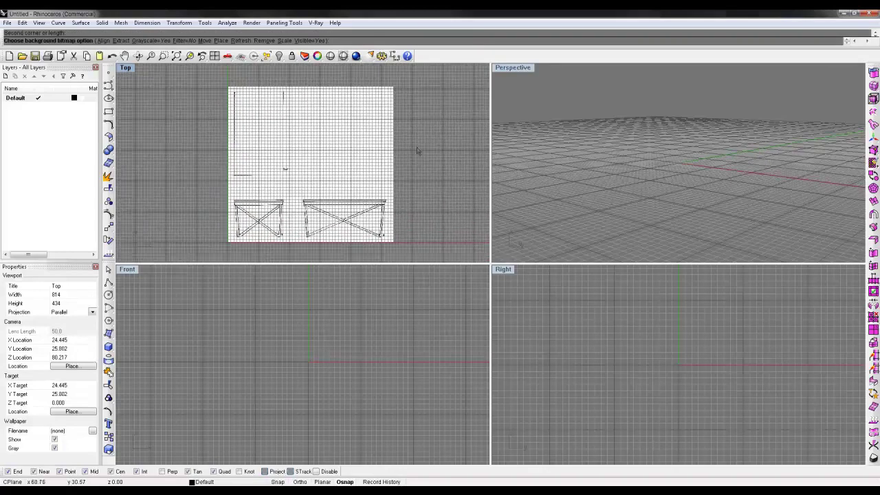
# Step: Examine the placed background bitmap in the Top viewport and compare it with the Perspective and Front viewports
pyautogui.moveTo(443, 170); pyautogui.dragTo(389, 166, button='right')
pyautogui.scroll(-12, 612, 190)
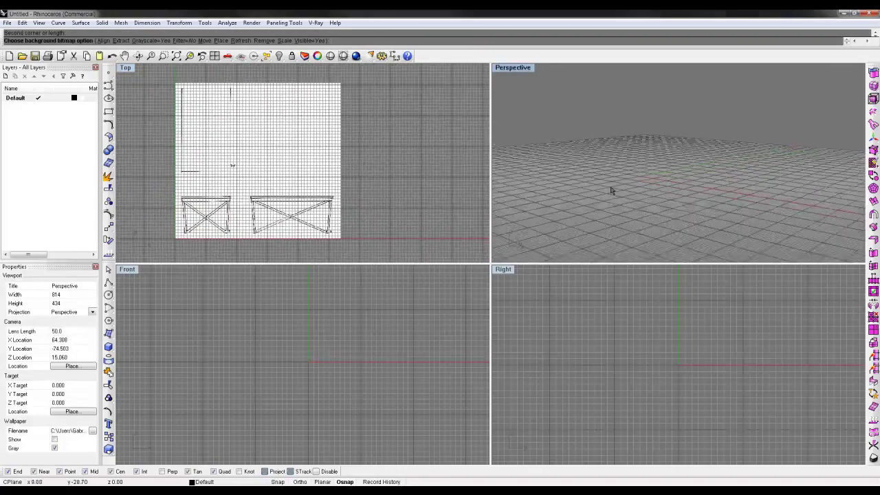
pyautogui.scroll(5, 654, 172)
pyautogui.scroll(5, 359, 166)
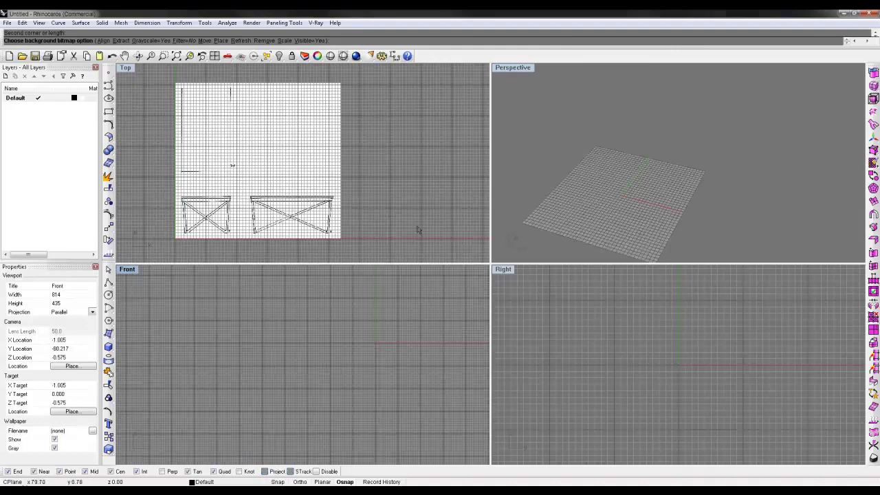
pyautogui.scroll(-6, 371, 155)
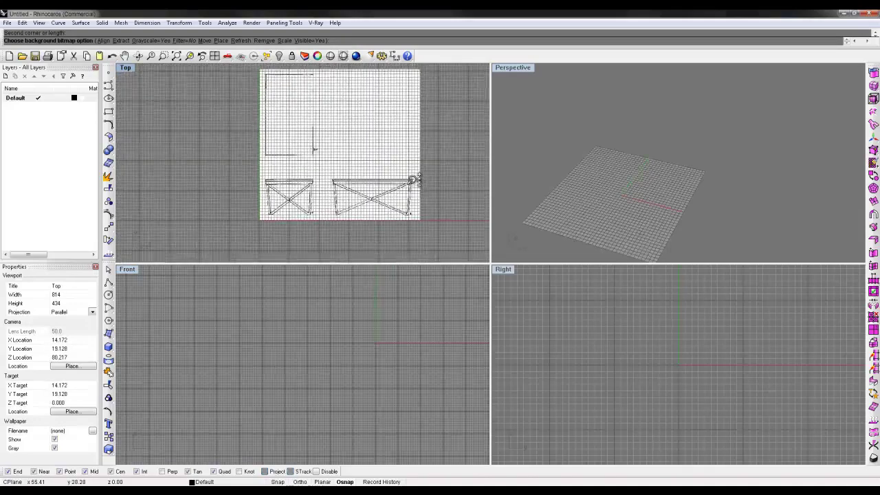
pyautogui.scroll(1, 427, 165)
pyautogui.moveTo(249, 224)
pyautogui.keyDown('ctrl'); pyautogui.mouseDown(button='right')
pyautogui.moveTo(249, 195)
pyautogui.moveTo(250, 220)
pyautogui.mouseUp(button='right'); pyautogui.keyUp('ctrl')
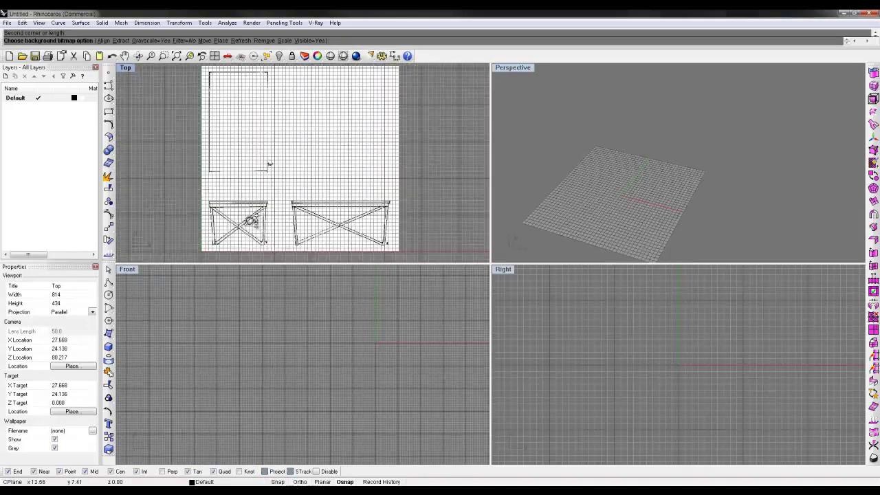
pyautogui.moveTo(311, 202); pyautogui.dragTo(329, 193, button='right')
pyautogui.scroll(1, 277, 220)
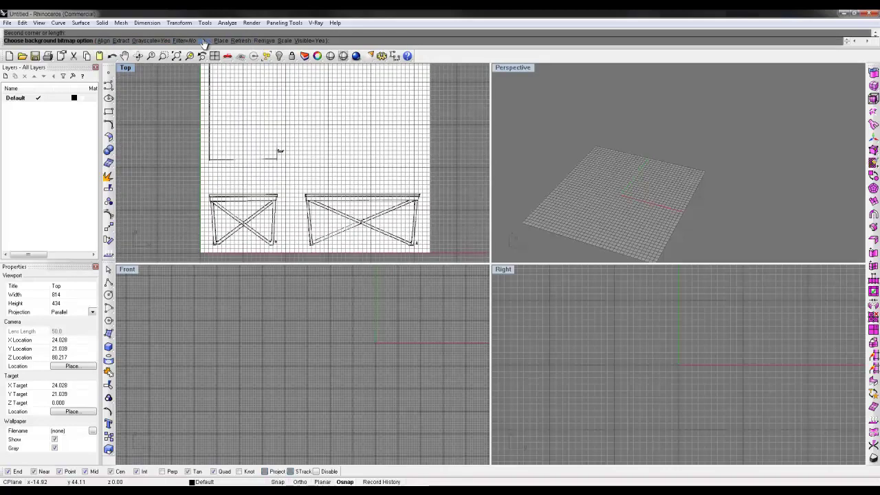
pyautogui.click(168, 42)
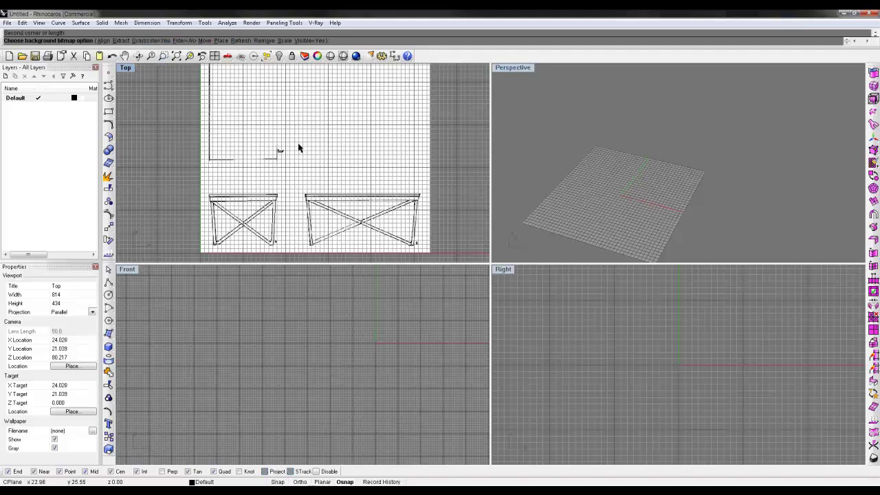
pyautogui.moveTo(299, 148)
pyautogui.mouseDown(button='right')
pyautogui.moveTo(369, 140)
pyautogui.moveTo(378, 126)
pyautogui.mouseUp(button='right')
pyautogui.scroll(-1, 369, 140)
pyautogui.click(121, 40)
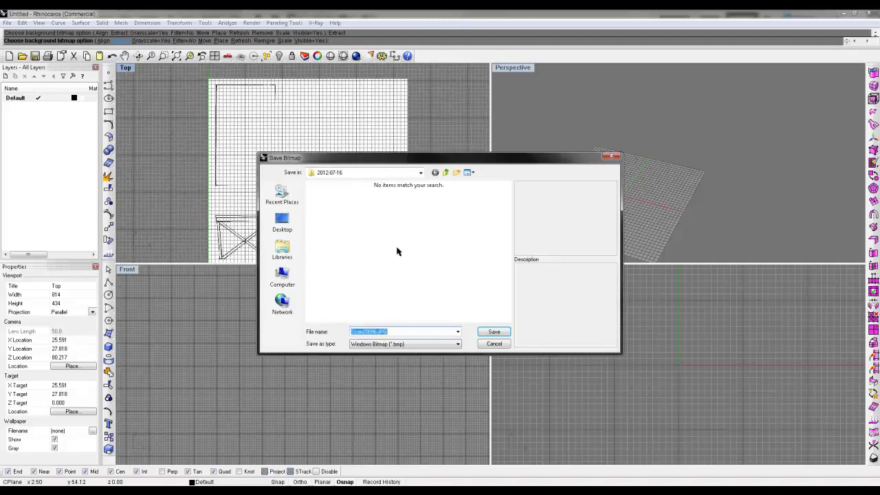
pyautogui.click(486, 344)
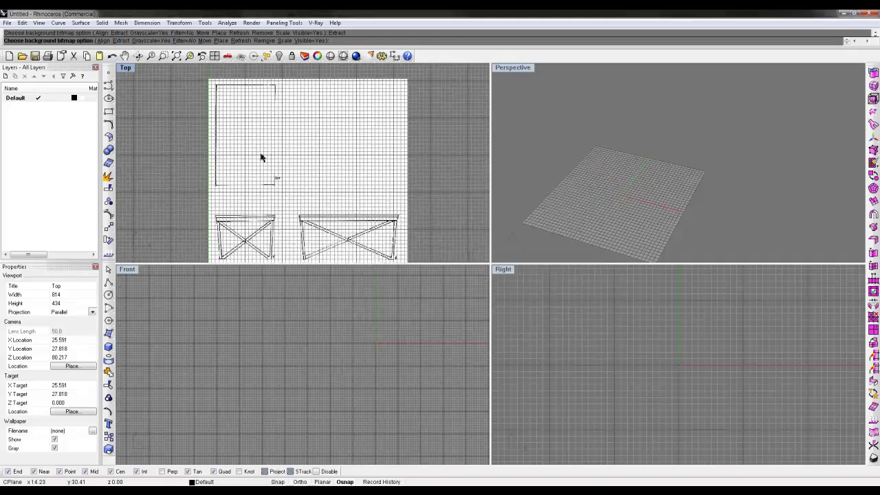
# Step: Remove the background bitmap from the Top viewport
pyautogui.moveTo(260, 156); pyautogui.dragTo(263, 147, button='right')
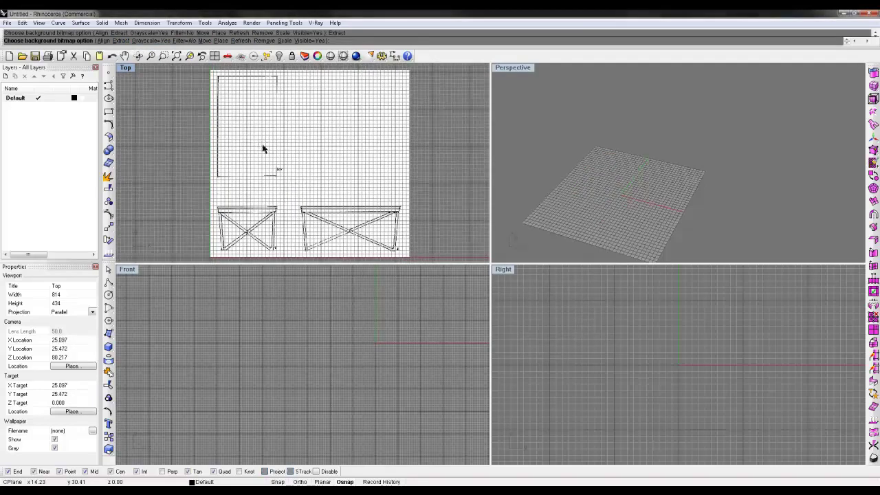
pyautogui.click(39, 23)
pyautogui.moveTo(80, 159)
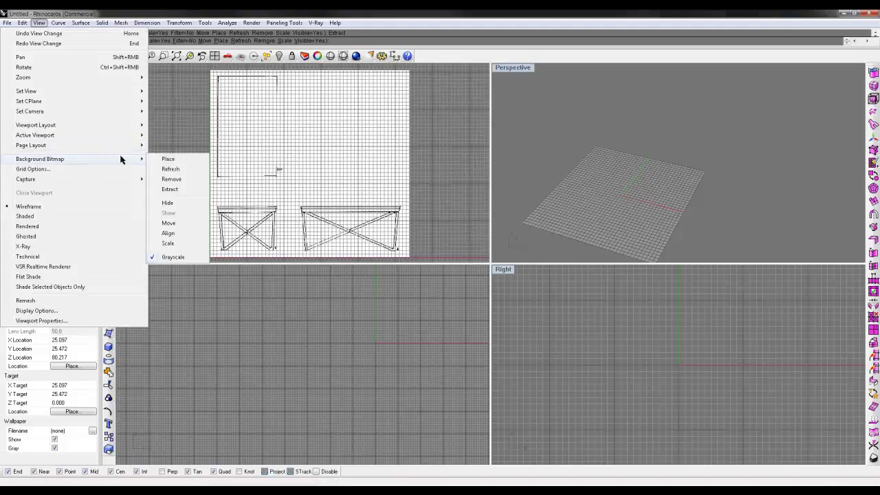
pyautogui.click(165, 178)
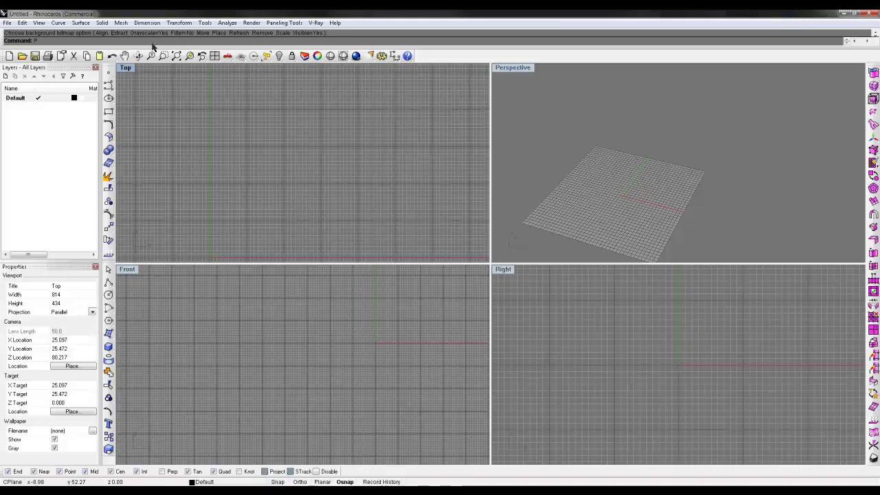
# Step: Place Scan20096.JPG as a picture frame in the Top viewport, with its first corner at the origin and about 100 units long along the x-axis
pyautogui.press('Return')
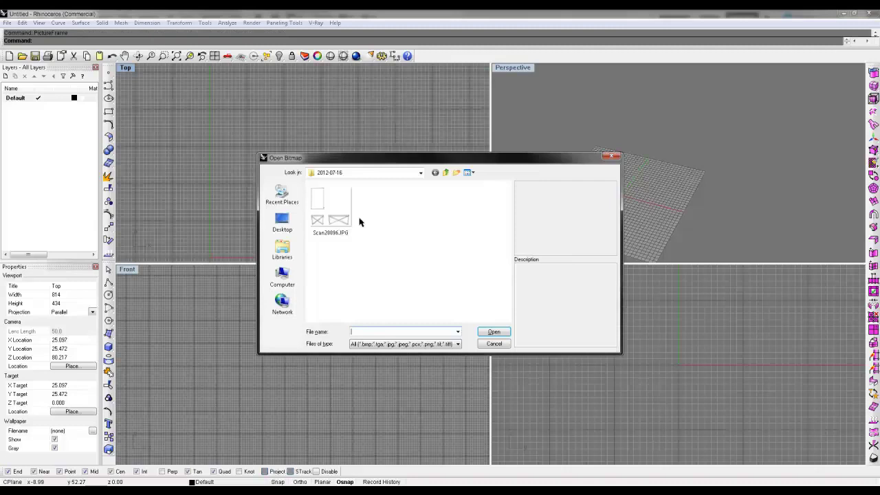
pyautogui.click(331, 210)
pyautogui.click(494, 333)
pyautogui.write('0')
pyautogui.press('Return')
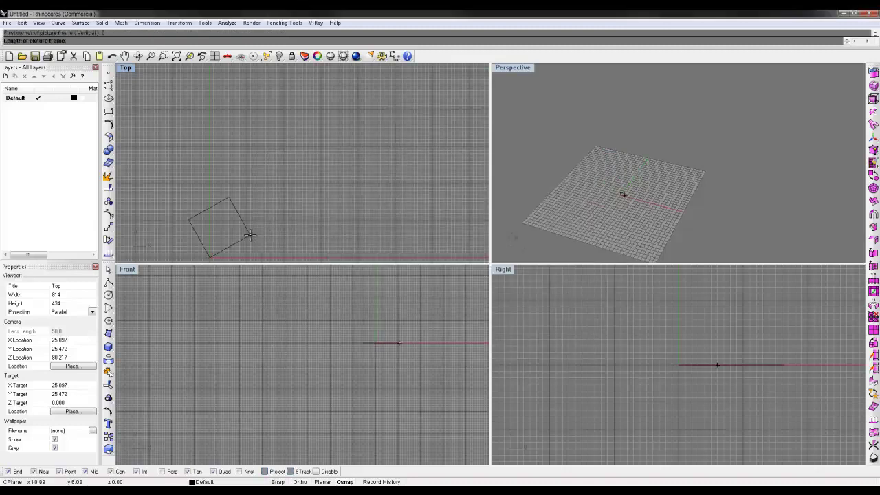
pyautogui.scroll(-3, 250, 235)
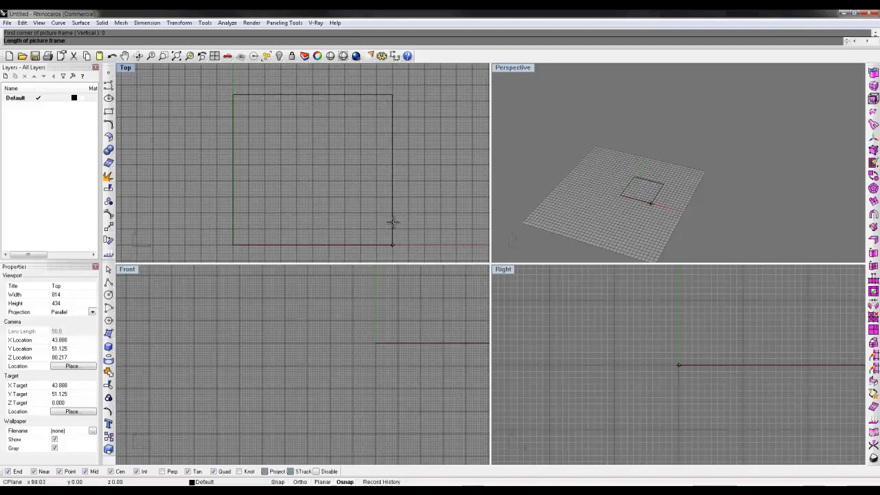
pyautogui.click(392, 221)
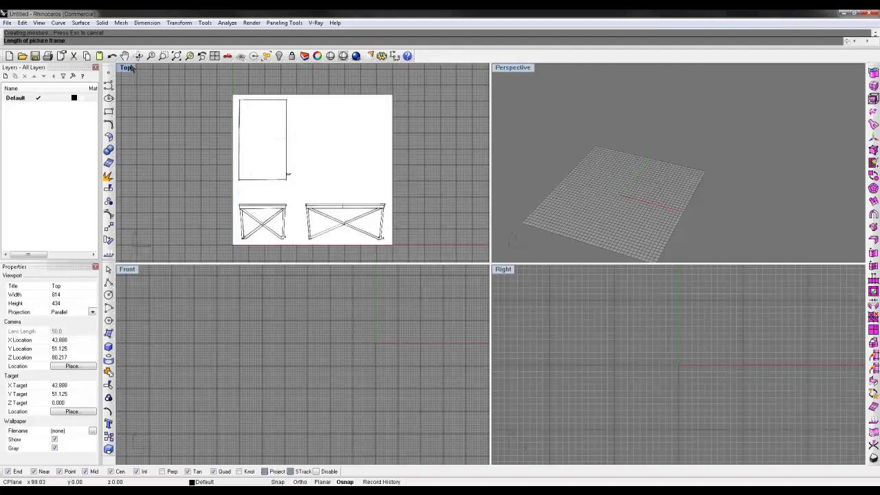
# Step: Examine the picture frame in the Perspective viewport, fit all viewports to it, and select the picture surface
pyautogui.moveTo(696, 132); pyautogui.dragTo(655, 198, button='right')
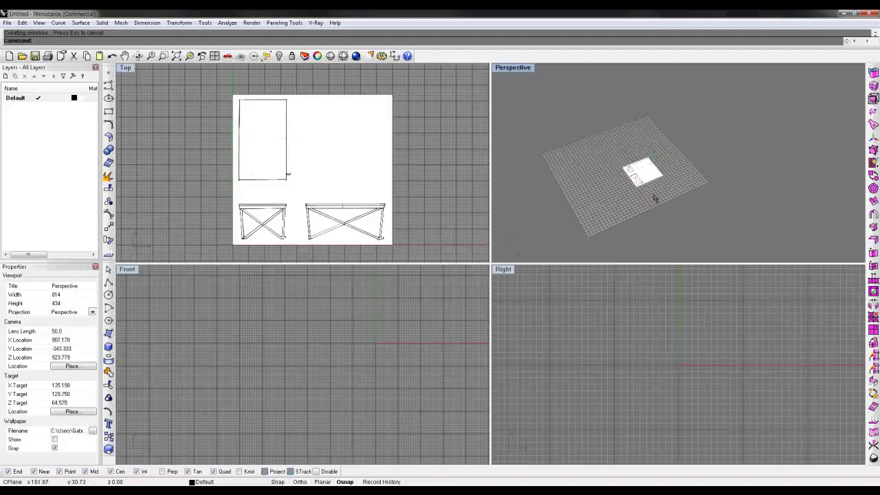
pyautogui.hotkey('ctrl', 'shift', 'e')
pyautogui.click(281, 188)
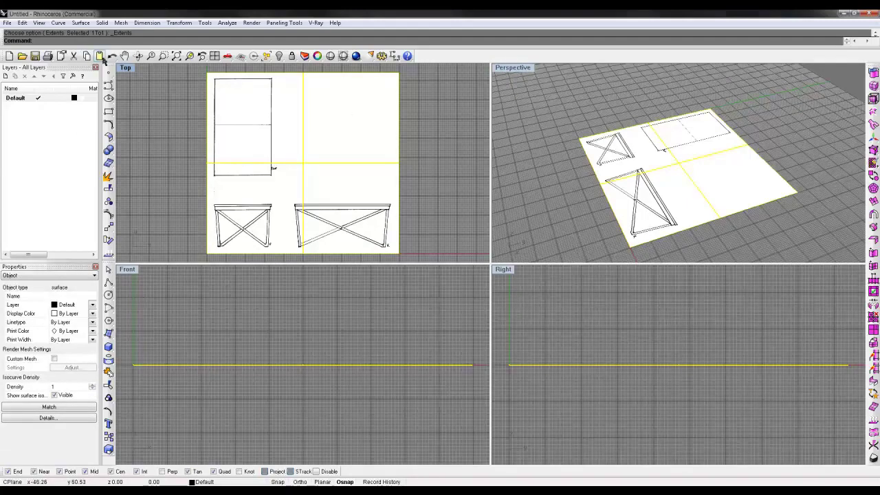
# Step: Trace the table-top outline on the picture with a rectangle in the maximized Top viewport
pyautogui.doubleClick(125, 68)
pyautogui.moveTo(268, 125); pyautogui.dragTo(137, 251, button='right')
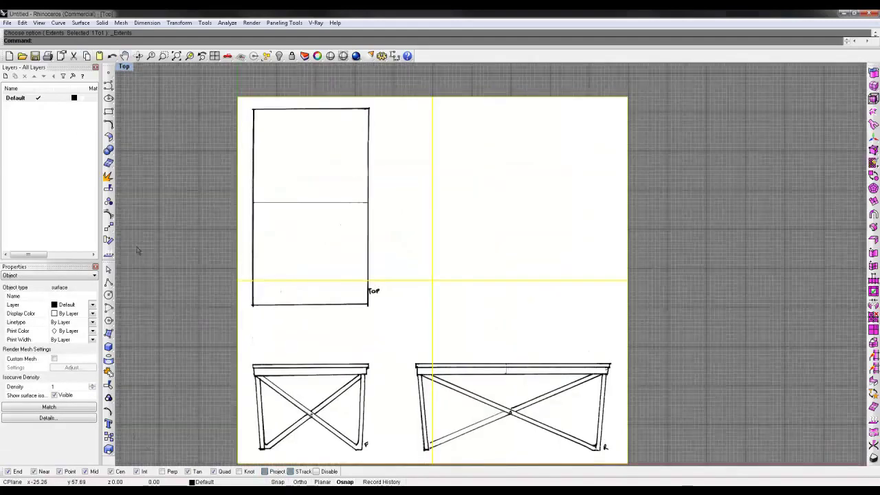
pyautogui.click(108, 110)
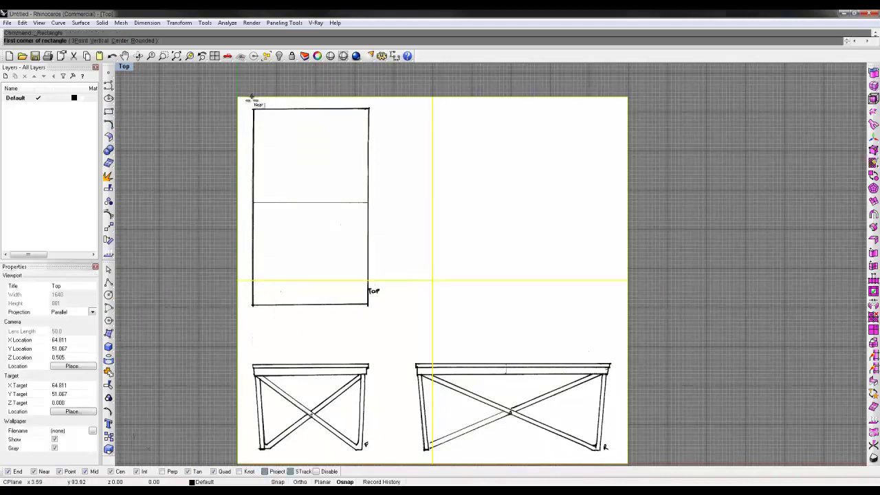
pyautogui.click(253, 109)
pyautogui.click(369, 305)
# Step: Trim away the part of the picture surface outside the traced rectangle
pyautogui.click(368, 305)
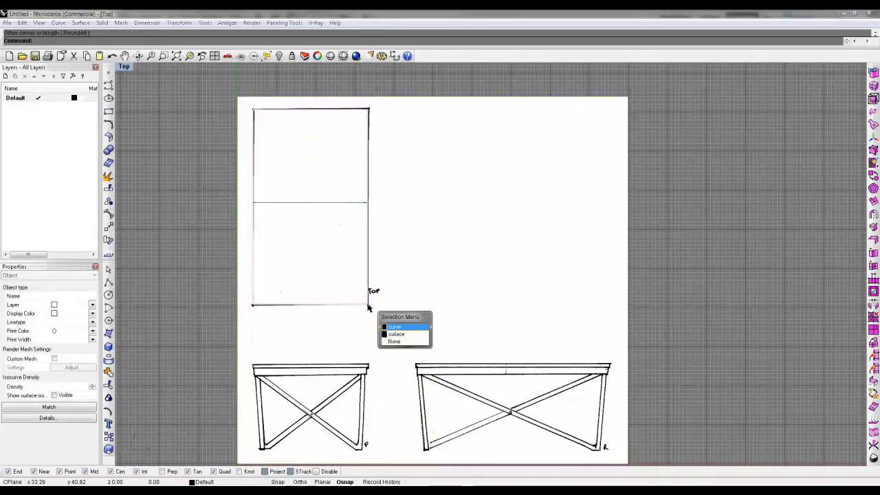
pyautogui.click(398, 328)
pyautogui.moveTo(381, 275)
pyautogui.mouseDown(button='right')
pyautogui.moveTo(354, 290)
pyautogui.moveTo(366, 298)
pyautogui.mouseUp(button='right')
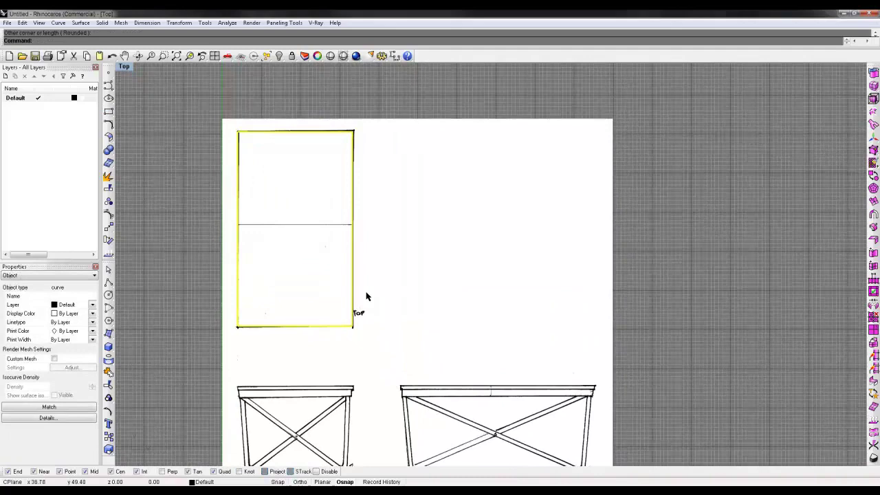
pyautogui.write('Trim')
pyautogui.press('Return')
pyautogui.click(507, 269)
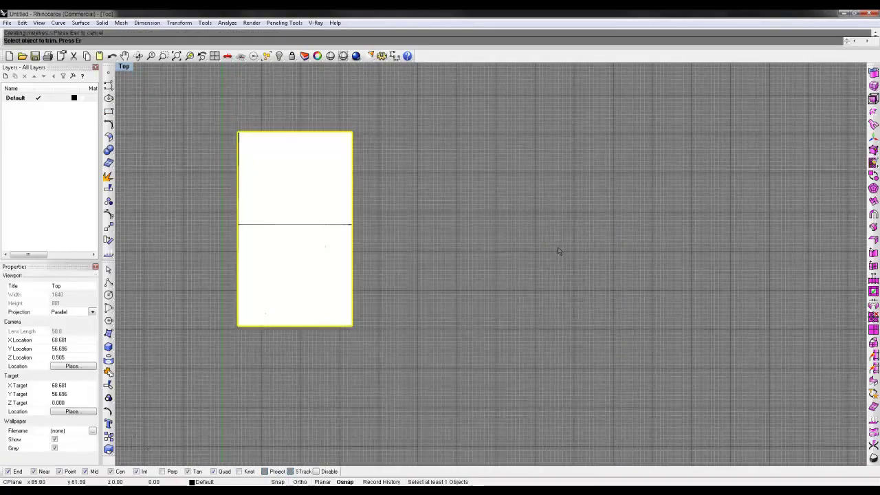
# Step: Inspect the trimmed picture in the Perspective viewport of the four-viewport layout, and undo the trim
pyautogui.moveTo(462, 283); pyautogui.dragTo(631, 314, button='right')
pyautogui.hotkey('ctrl', 'm')
pyautogui.moveTo(654, 142); pyautogui.dragTo(772, 163, button='right')
pyautogui.hotkey('ctrl', 'z')
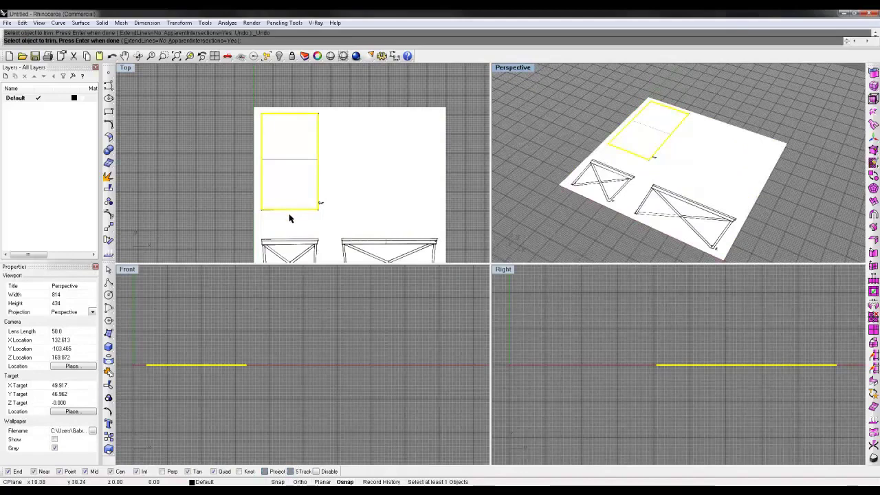
# Step: Trim the picture surface outside the rectangle once more in the smaller Top viewport, end the command, and undo the trim
pyautogui.moveTo(289, 219); pyautogui.dragTo(325, 165, button='right')
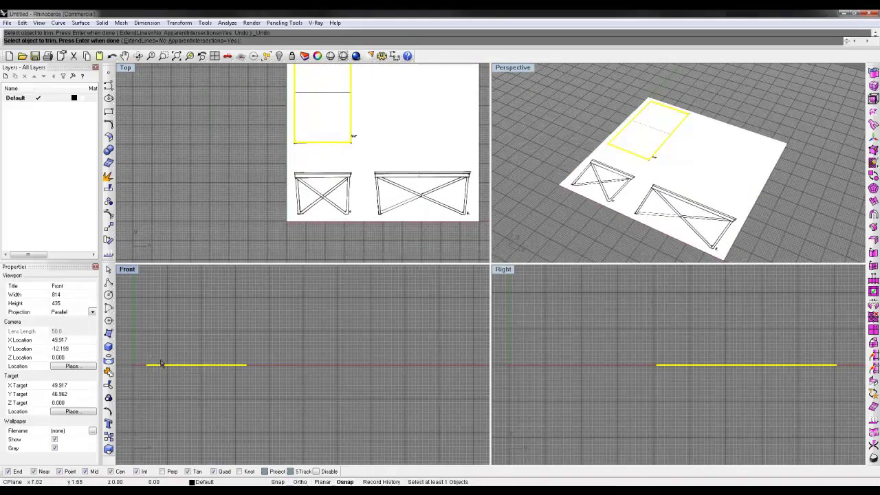
pyautogui.moveTo(157, 365); pyautogui.dragTo(257, 372, button='right')
pyautogui.moveTo(382, 99); pyautogui.dragTo(310, 145, button='right')
pyautogui.scroll(4, 261, 146)
pyautogui.scroll(-10, 261, 148)
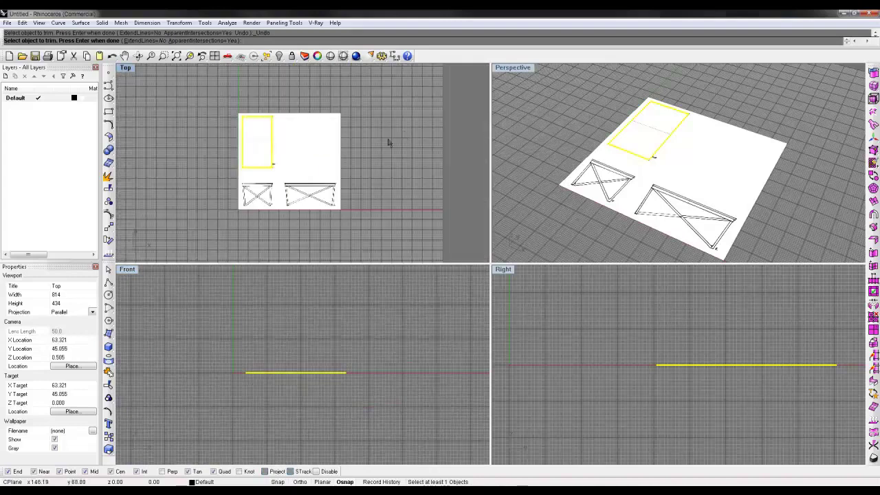
pyautogui.click(323, 161)
pyautogui.press('Return')
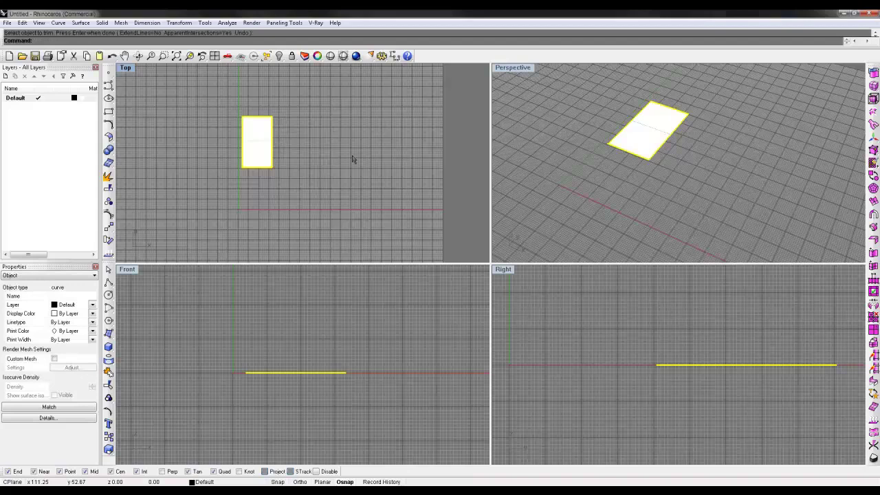
pyautogui.hotkey('ctrl', 'z')
# Step: Bend the picture surface downward in the Right viewport with the Symmetric option, using a spine from its middle toward its far edge
pyautogui.click(337, 169)
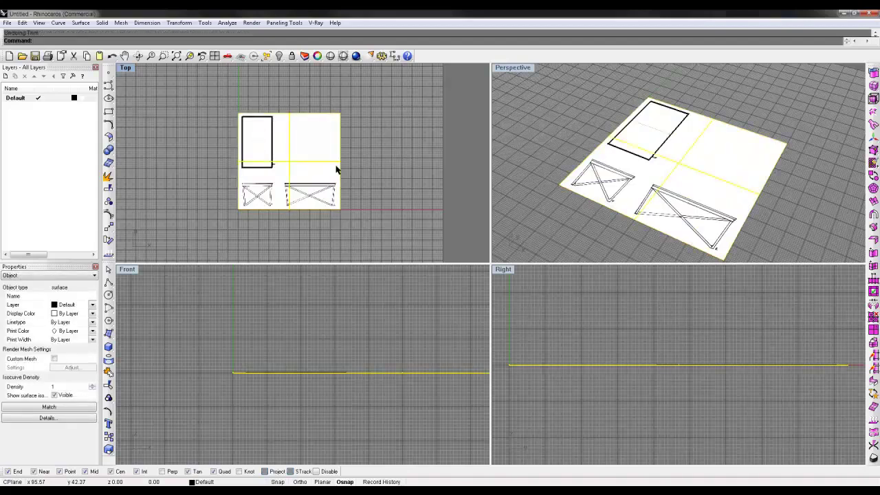
pyautogui.write('Bend')
pyautogui.press('Return')
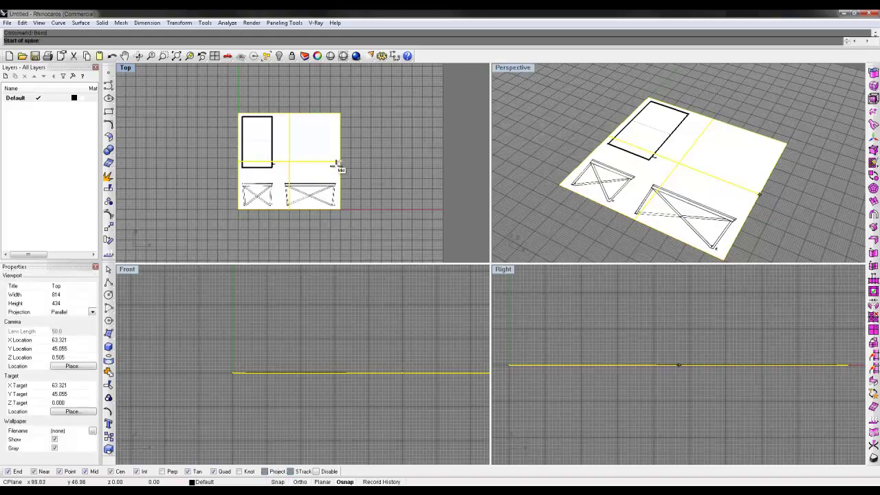
pyautogui.click(678, 365)
pyautogui.click(837, 366)
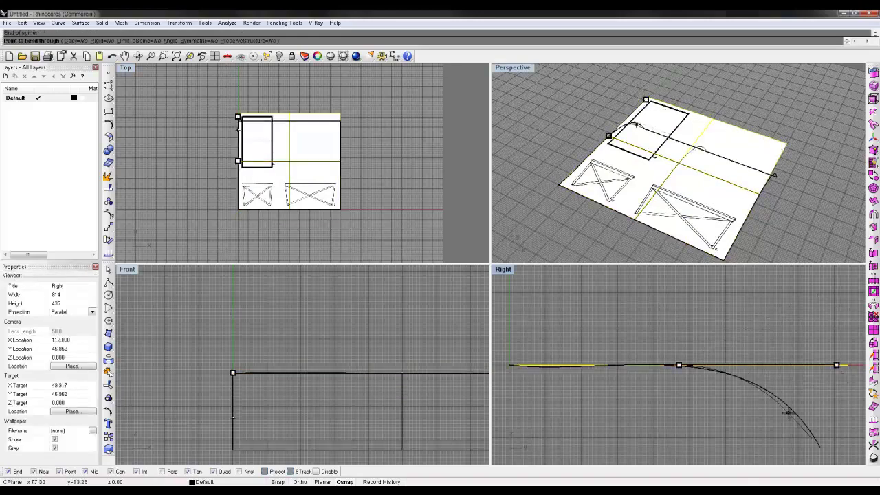
pyautogui.click(205, 43)
pyautogui.click(840, 406)
# Step: Inspect the bent picture surface up close in the Perspective viewport, and undo the bend
pyautogui.moveTo(794, 177)
pyautogui.mouseDown(button='right')
pyautogui.moveTo(672, 199)
pyautogui.moveTo(727, 112)
pyautogui.moveTo(800, 170)
pyautogui.mouseUp(button='right')
pyautogui.click(800, 169)
pyautogui.scroll(5, 650, 172)
pyautogui.moveTo(709, 186); pyautogui.dragTo(699, 95, button='right')
pyautogui.hotkey('ctrl', 'z')
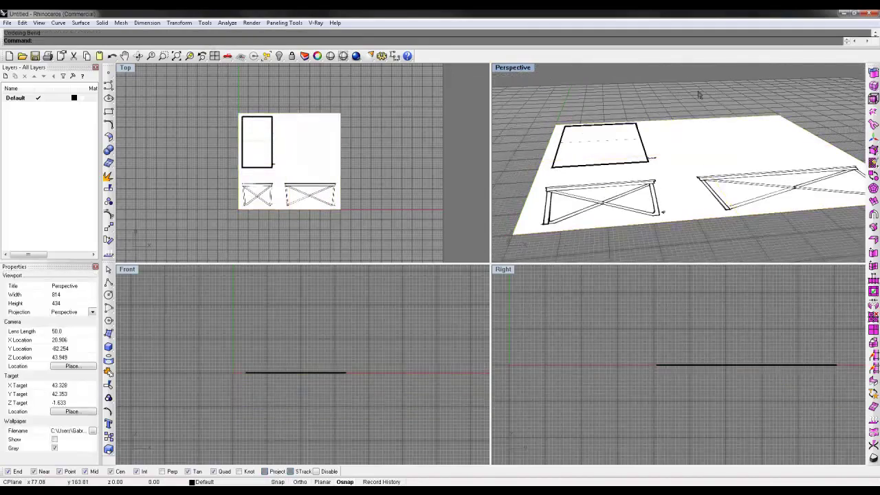
# Step: Move the picture surface off the traced rectangle in the maximized Top viewport, and undo the move
pyautogui.hotkey('ctrl', 'F1')
pyautogui.moveTo(455, 173)
pyautogui.mouseDown(button='right')
pyautogui.moveTo(376, 179)
pyautogui.moveTo(376, 190)
pyautogui.moveTo(373, 173)
pyautogui.mouseUp(button='right')
pyautogui.scroll(4, 327, 199)
pyautogui.scroll(-2, 354, 145)
pyautogui.click(394, 201)
pyautogui.moveTo(394, 202); pyautogui.dragTo(616, 217)
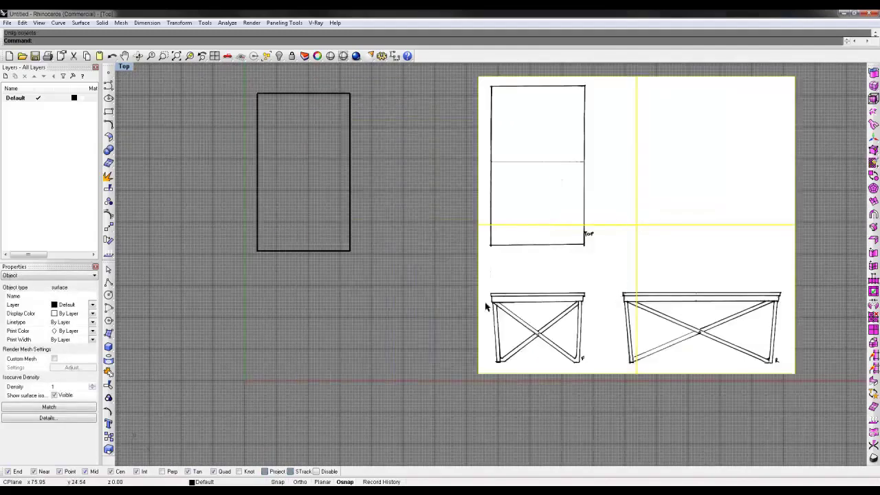
pyautogui.press('Escape')
pyautogui.hotkey('ctrl', 'z')
pyautogui.press('Escape')
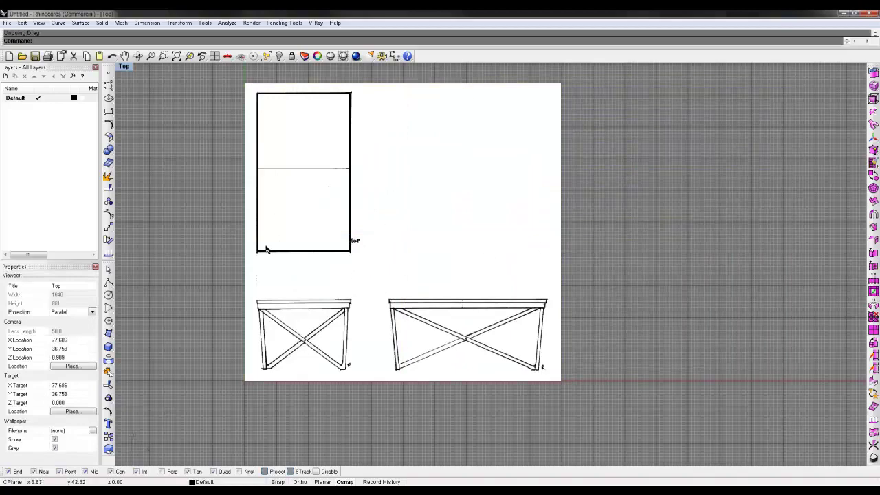
# Step: Copy the picture surface and paste two duplicates in place, checking the stack by selecting all the overlapping surfaces
pyautogui.keyDown('ctrl'); pyautogui.moveTo(267, 248); pyautogui.dragTo(282, 233, button='right'); pyautogui.keyUp('ctrl')
pyautogui.moveTo(311, 291); pyautogui.dragTo(318, 326, button='right')
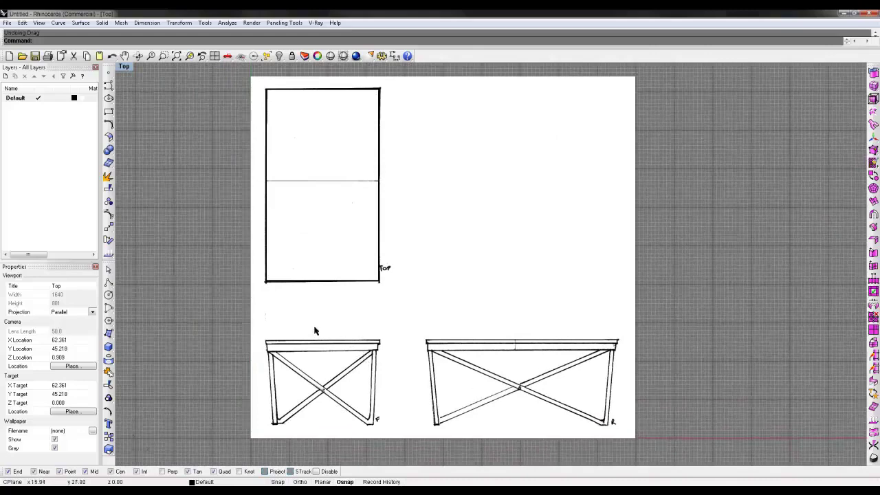
pyautogui.click(635, 283)
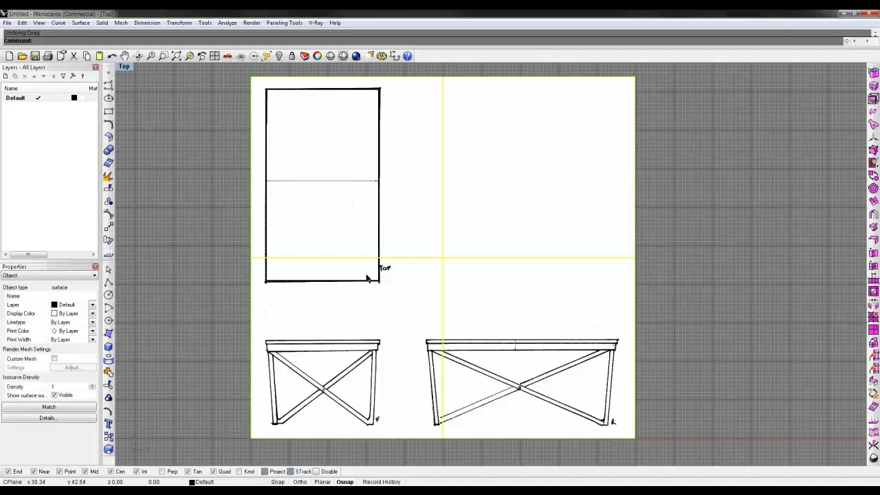
pyautogui.hotkey('ctrl', 'c')
pyautogui.hotkey('ctrl', 'v')
pyautogui.press('Escape')
pyautogui.moveTo(715, 221); pyautogui.dragTo(543, 266)
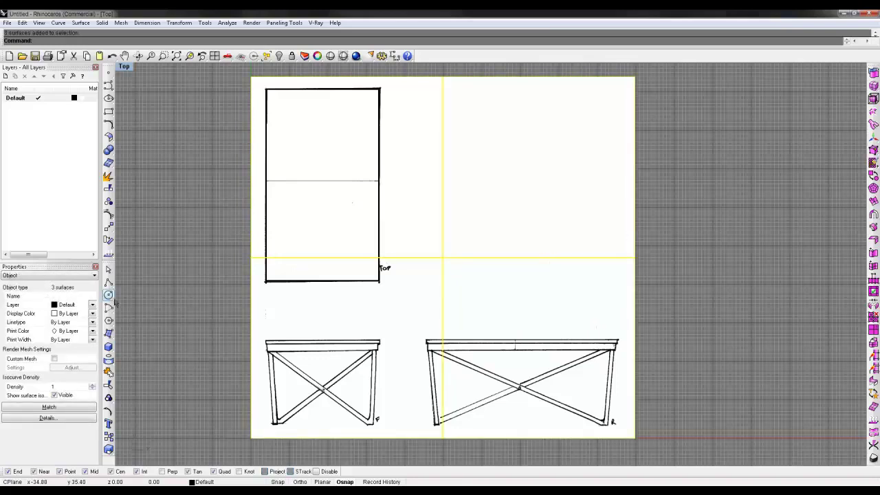
pyautogui.click(182, 247)
# Step: Move the two duplicate pictures out, one to each side of the original, at the same height
pyautogui.click(390, 348)
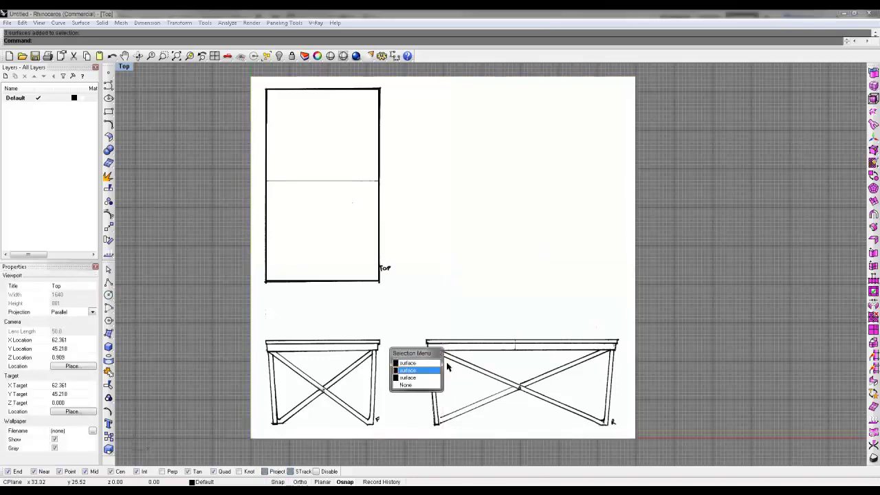
pyautogui.click(428, 365)
pyautogui.moveTo(297, 365); pyautogui.dragTo(752, 332)
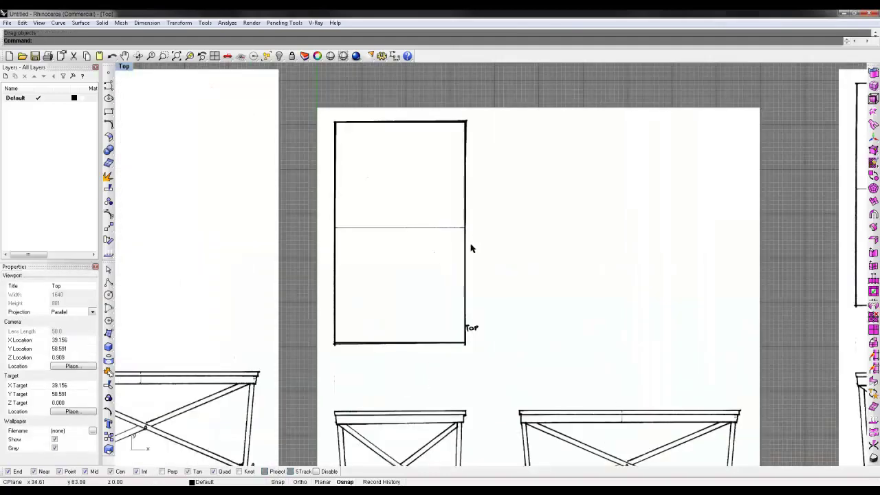
# Step: Trim the middle picture with the traced rectangle so only the table-top drawing remains, and end the command
pyautogui.click(465, 253)
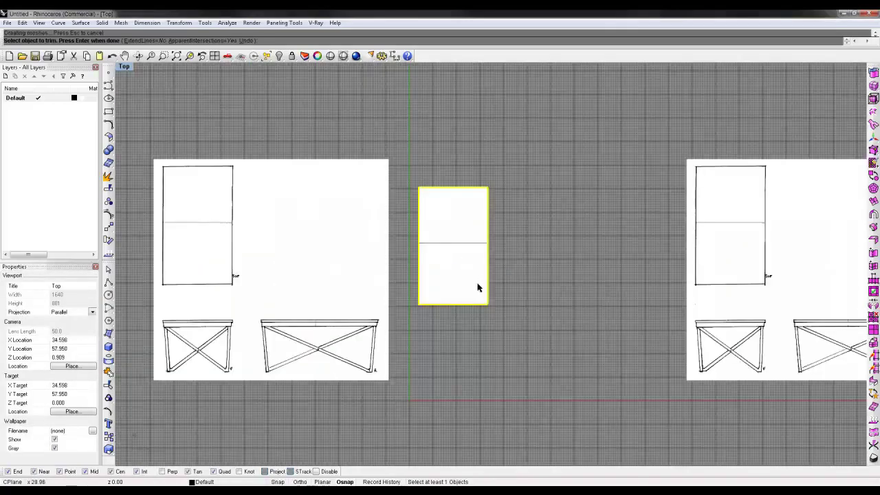
pyautogui.moveTo(476, 286); pyautogui.dragTo(445, 291, button='right')
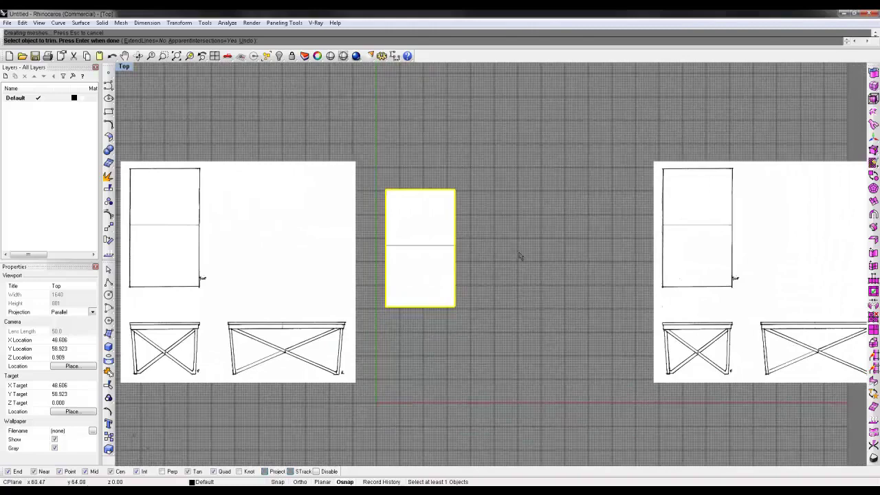
pyautogui.scroll(6, 177, 356)
pyautogui.rightClick(177, 356)
# Step: Draw a rectangle about 50 by 22.5 units around the side-view table drawing marked R on the left-hand picture copy
pyautogui.click(108, 112)
pyautogui.click(271, 293)
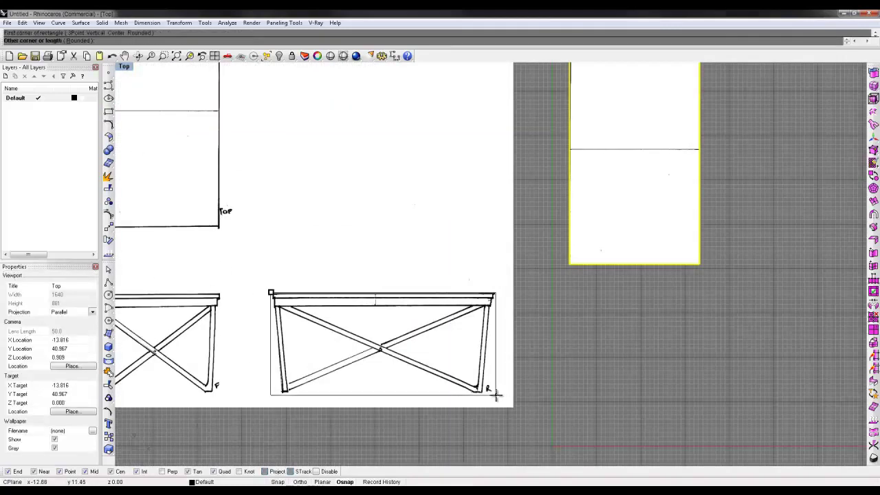
pyautogui.scroll(3, 490, 391)
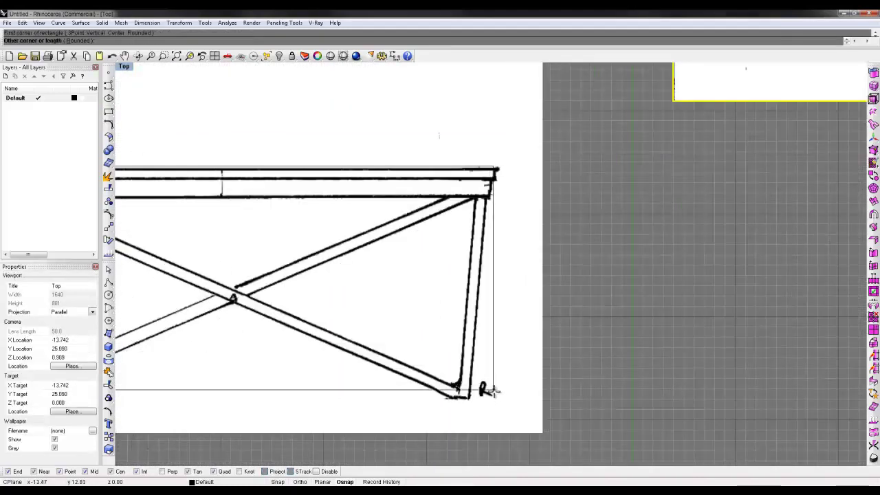
pyautogui.scroll(-3, 498, 402)
pyautogui.click(719, 406)
# Step: Scale the new rectangle horizontally with Scale1D from its lower right corner, aligning its left edge with the table drawing's left end
pyautogui.click(719, 405)
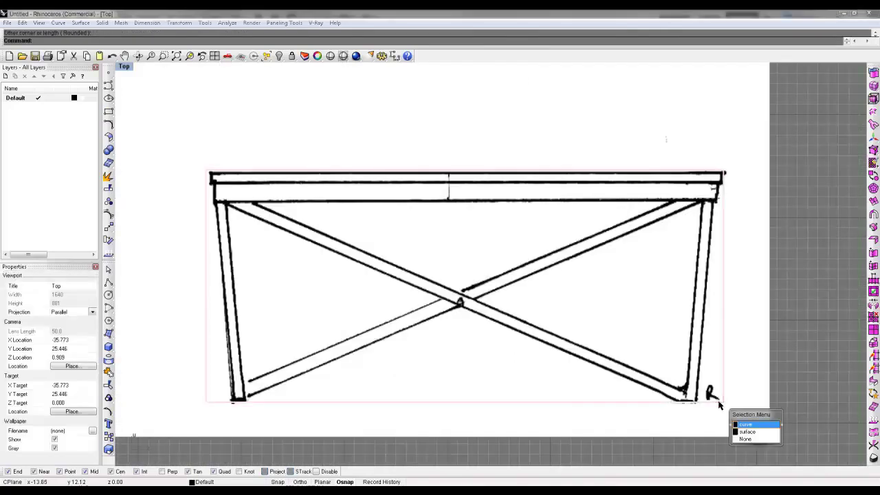
pyautogui.press('Return')
pyautogui.write('Scale')
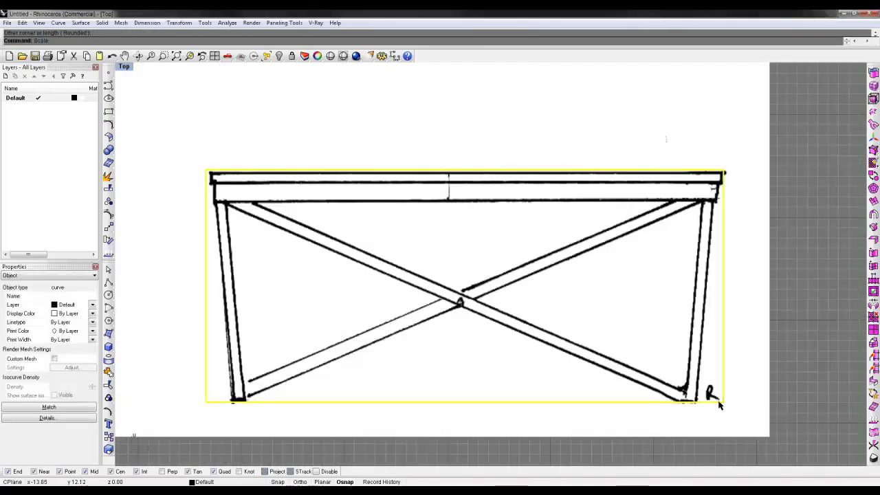
pyautogui.write('1D')
pyautogui.press('Return')
pyautogui.click(205, 402)
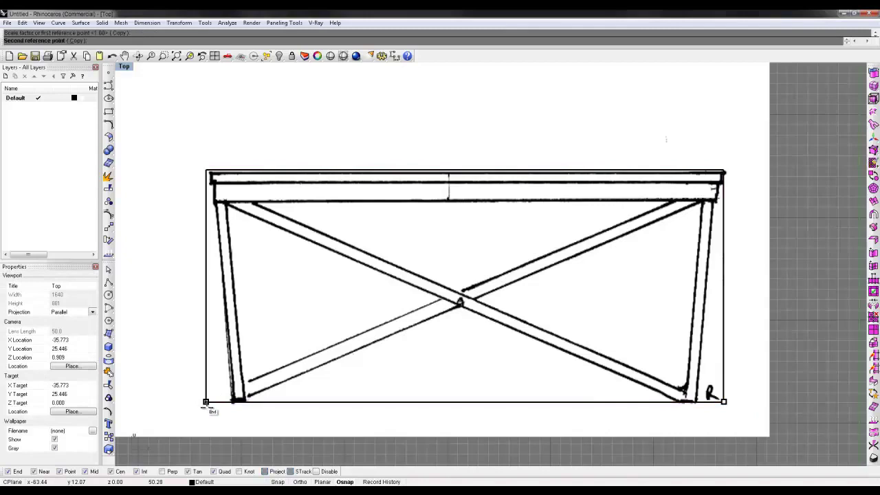
pyautogui.click(211, 444)
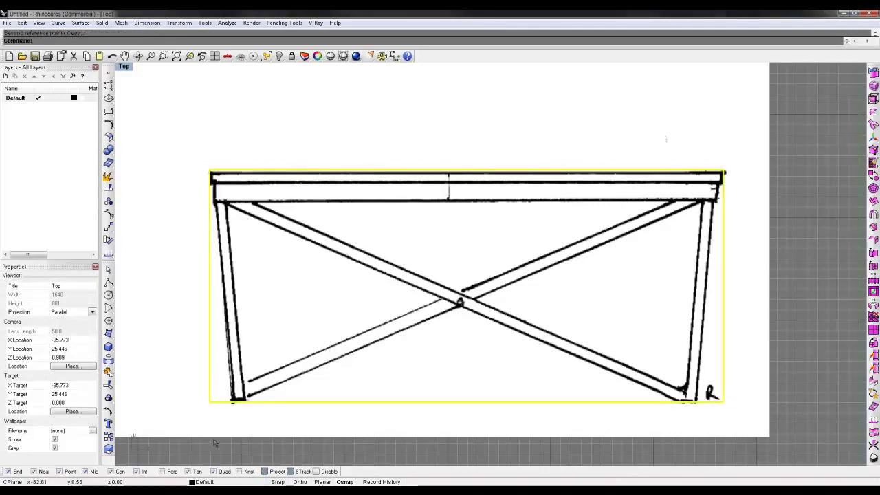
# Step: Scale the side-view rectangle vertically with Scale1D from its lower left corner, aligning its upper edge with the table drawing's top line
pyautogui.press('Return')
pyautogui.click(210, 401)
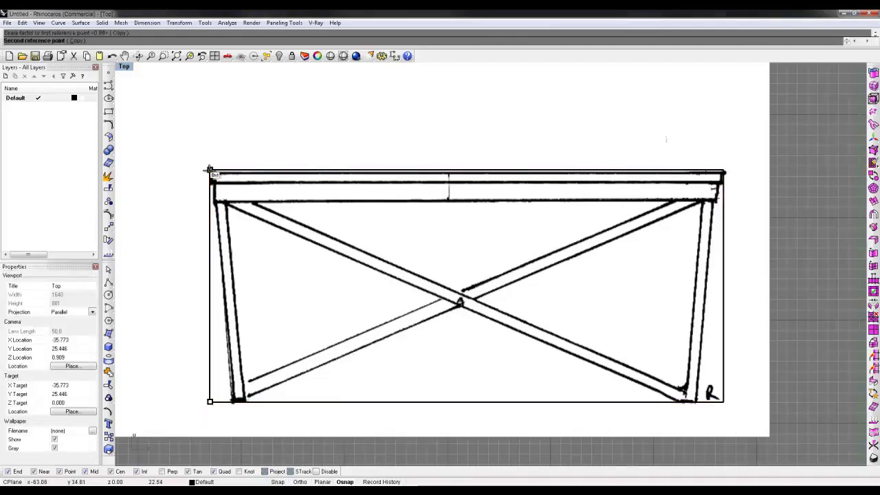
pyautogui.scroll(5, 211, 172)
pyautogui.click(212, 172)
pyautogui.scroll(-5, 213, 172)
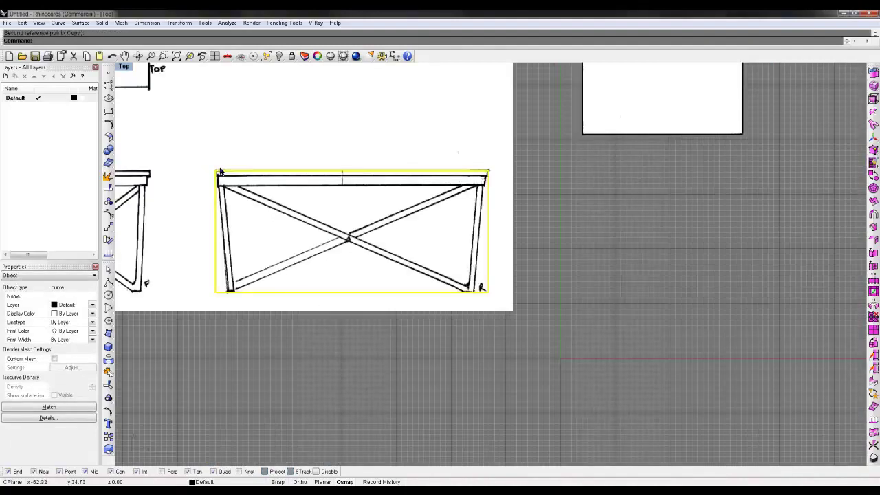
pyautogui.press('Return')
pyautogui.moveTo(243, 170); pyautogui.dragTo(432, 218, button='right')
pyautogui.press('Escape')
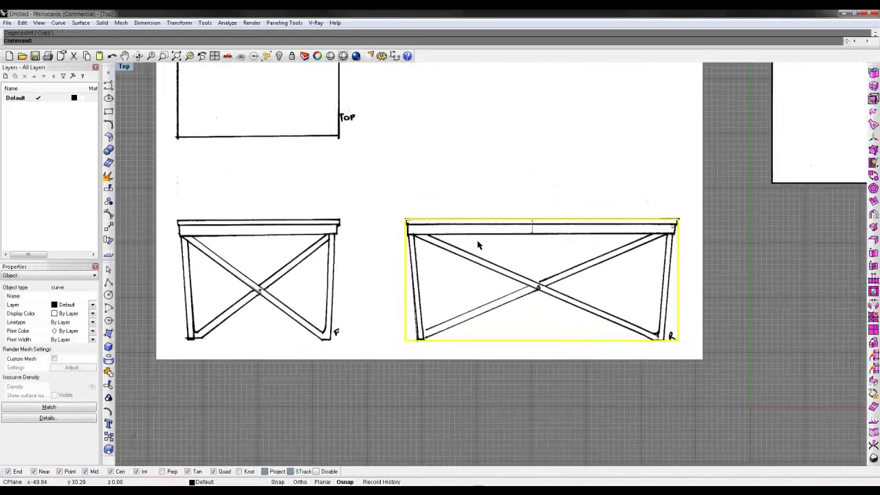
# Step: Trim away the picture outside the side-view rectangle so only the drawing marked R remains, and end the command
pyautogui.write('trim')
pyautogui.press('Return')
pyautogui.click(552, 202)
pyautogui.press('Return')
pyautogui.moveTo(749, 202); pyautogui.dragTo(452, 230, button='right')
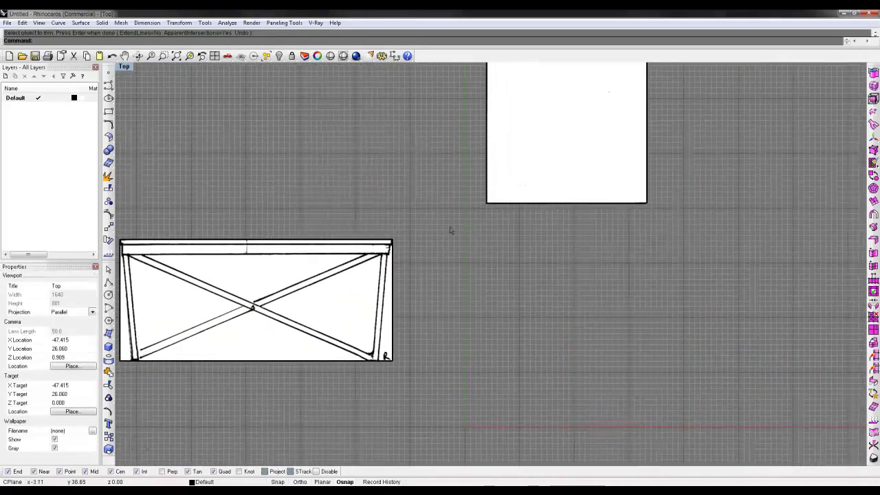
# Step: Draw a rectangle tightly around the front-view table drawing marked F on the remaining untrimmed picture copy
pyautogui.scroll(-6, 446, 234)
pyautogui.moveTo(862, 248); pyautogui.dragTo(474, 266, button='right')
pyautogui.scroll(8, 478, 266)
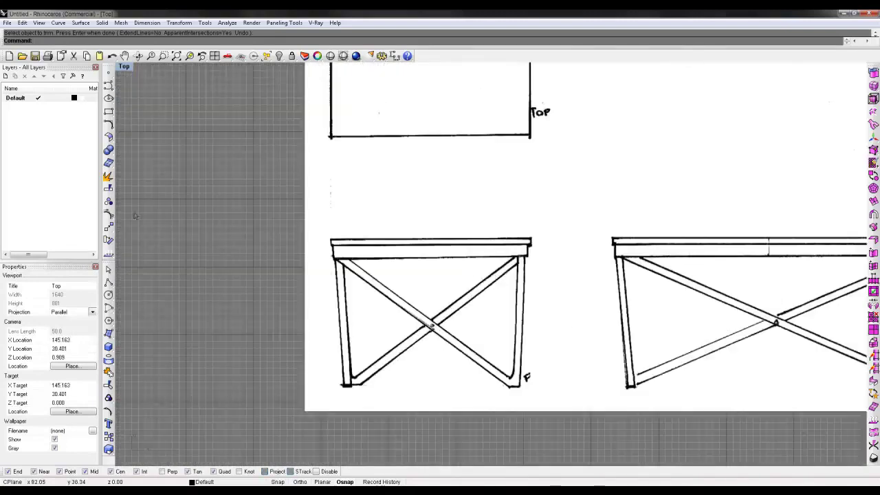
pyautogui.click(108, 112)
pyautogui.scroll(5, 351, 240)
pyautogui.click(322, 242)
pyautogui.scroll(-3, 413, 310)
pyautogui.click(570, 443)
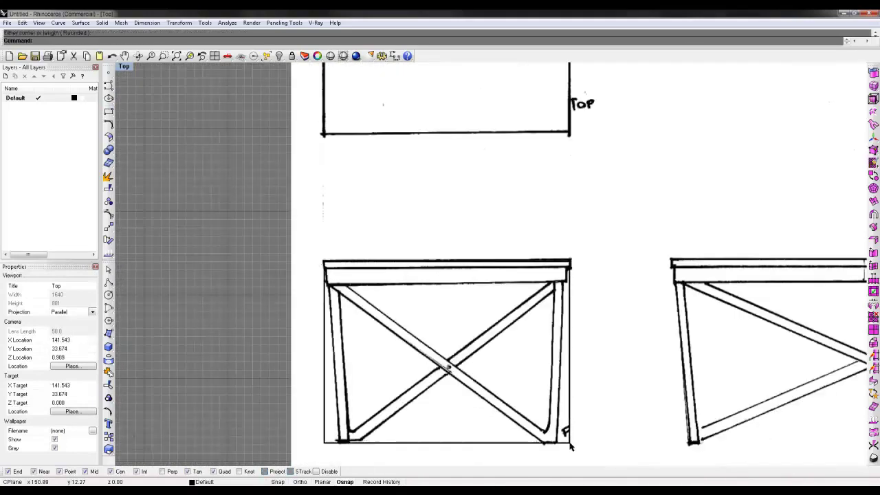
# Step: Trim the picture outside the new rectangle so only the front-view drawing remains, and end the command
pyautogui.scroll(-2, 555, 400)
pyautogui.click(551, 435)
pyautogui.write('trim')
pyautogui.press('Return')
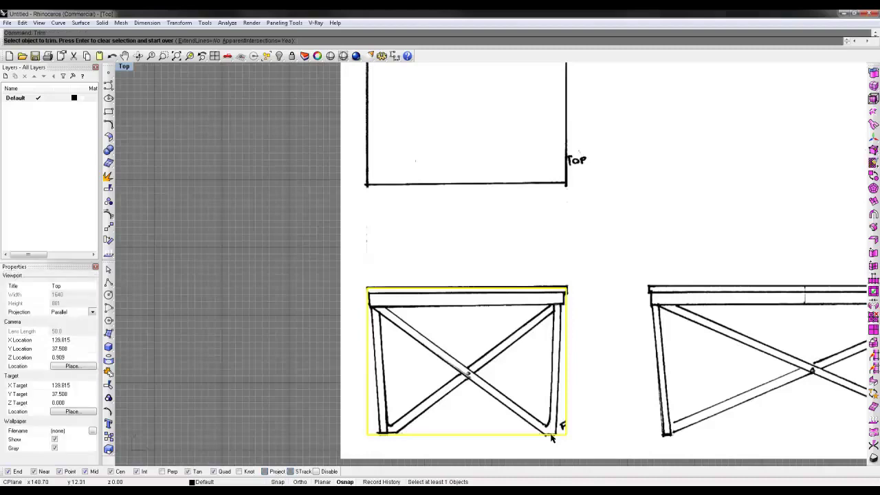
pyautogui.click(719, 333)
pyautogui.scroll(-8, 720, 337)
pyautogui.press('Return')
# Step: Move the front view with its outline so its upper edge midpoint snaps to the midpoint of the top view's lower edge
pyautogui.moveTo(600, 303); pyautogui.dragTo(718, 283, button='right')
pyautogui.moveTo(711, 338); pyautogui.dragTo(642, 363)
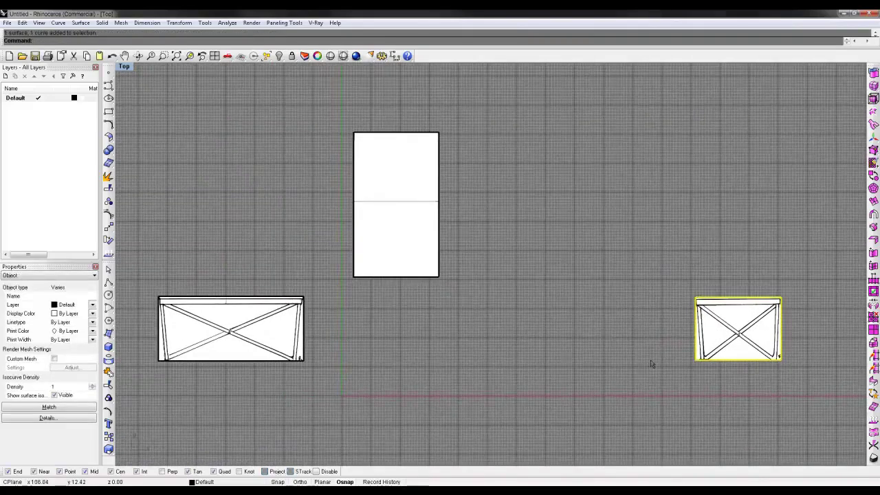
pyautogui.write('m')
pyautogui.press('Return')
pyautogui.click(739, 297)
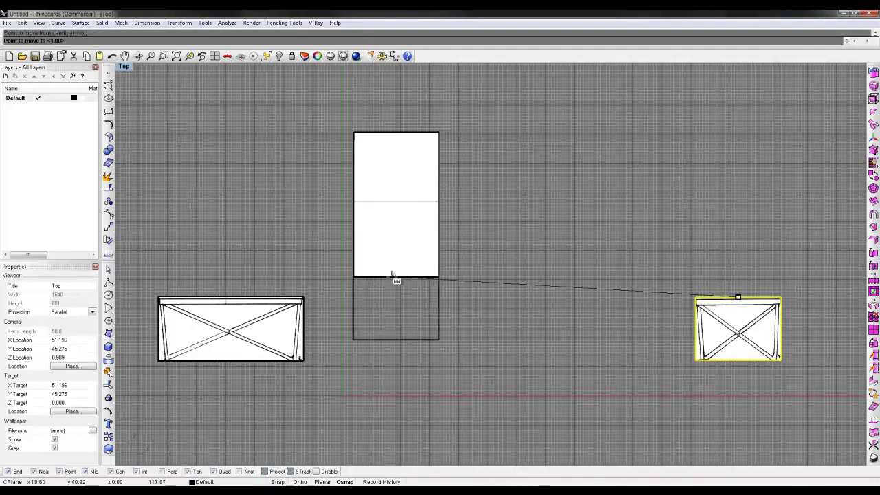
pyautogui.click(395, 278)
pyautogui.scroll(10, 397, 277)
pyautogui.scroll(-4, 399, 278)
pyautogui.moveTo(363, 336); pyautogui.dragTo(456, 344, button='right')
# Step: Move the side view beside the front view, snapping its lower left corner to the front view's lower right corner
pyautogui.scroll(-2, 518, 332)
pyautogui.scroll(-4, 518, 331)
pyautogui.moveTo(336, 288); pyautogui.dragTo(523, 314)
pyautogui.scroll(5, 523, 314)
pyautogui.scroll(-4, 501, 310)
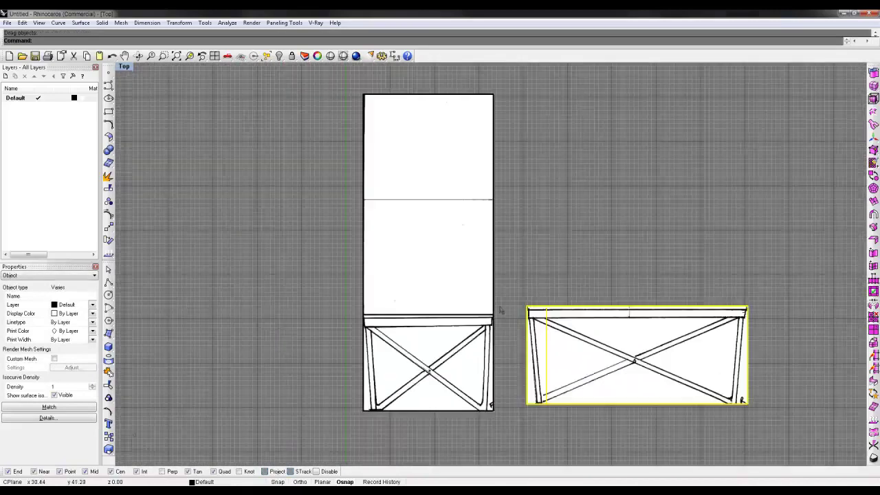
pyautogui.click(589, 272)
pyautogui.moveTo(589, 272); pyautogui.dragTo(563, 331)
pyautogui.press('Return')
pyautogui.click(526, 404)
pyautogui.click(494, 411)
pyautogui.scroll(12, 476, 385)
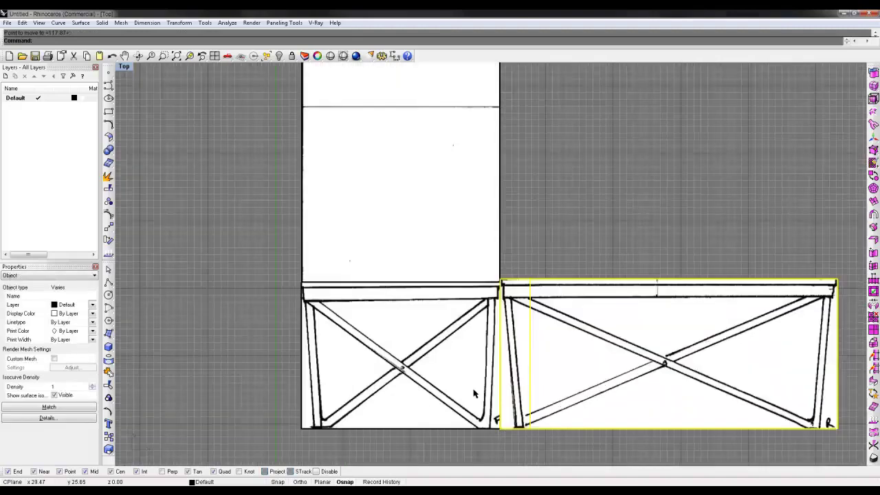
# Step: Move the side view down so its upper left corner snaps to the lower right corner of the top view
pyautogui.press('Return')
pyautogui.click(480, 188)
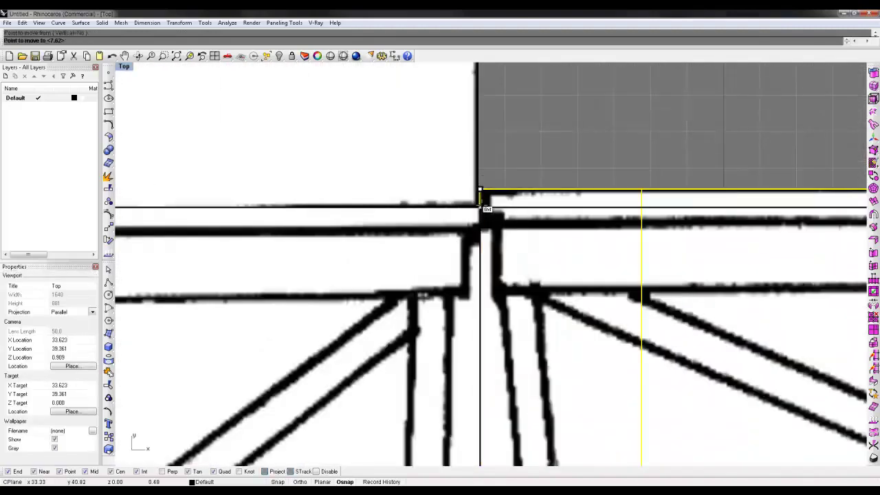
pyautogui.click(479, 207)
pyautogui.scroll(-12, 480, 207)
pyautogui.moveTo(468, 406); pyautogui.dragTo(476, 313, button='right')
pyautogui.moveTo(540, 288); pyautogui.dragTo(432, 338, button='right')
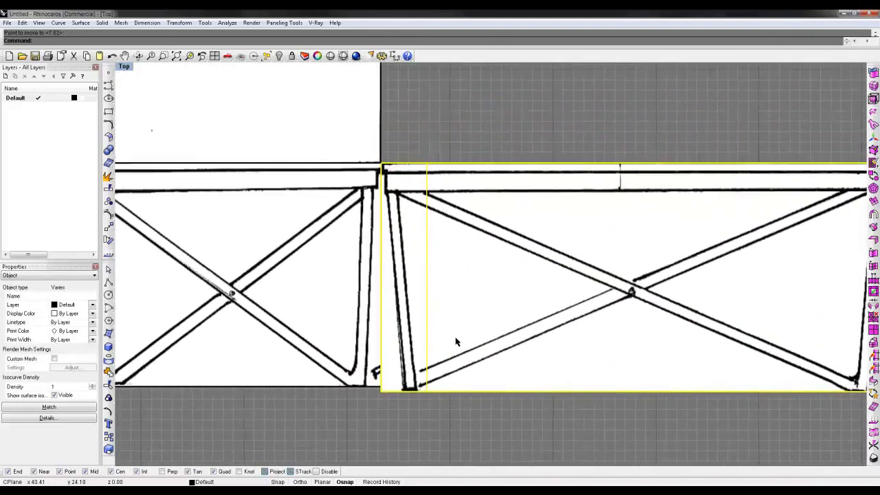
pyautogui.moveTo(310, 215); pyautogui.dragTo(385, 222, button='right')
pyautogui.moveTo(588, 244); pyautogui.dragTo(475, 279, button='right')
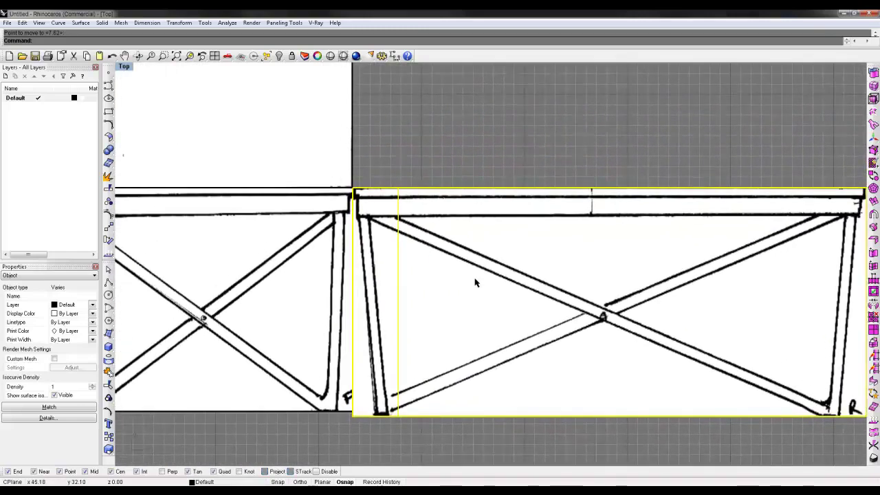
# Step: Scale the side view vertically with Scale1D from its upper edge so its lower edge aligns with the front view's base
pyautogui.write('s1')
pyautogui.press('Return')
pyautogui.click(434, 188)
pyautogui.click(433, 416)
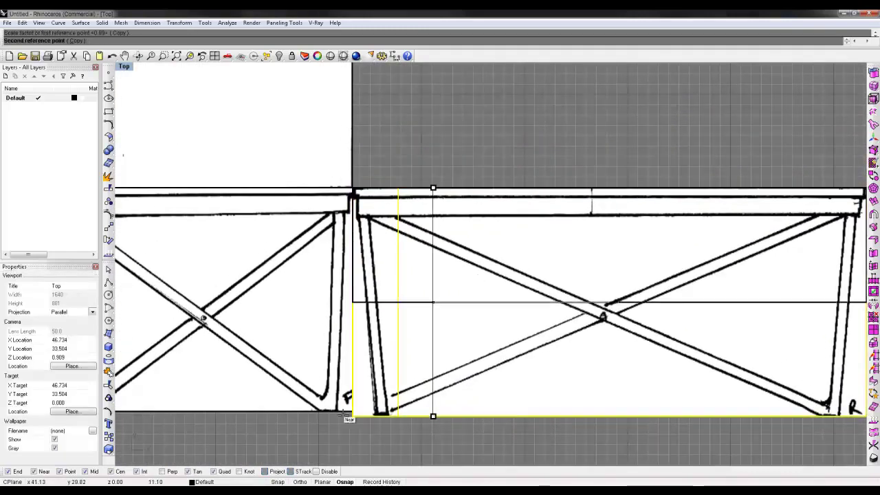
pyautogui.click(310, 413)
pyautogui.scroll(-4, 323, 422)
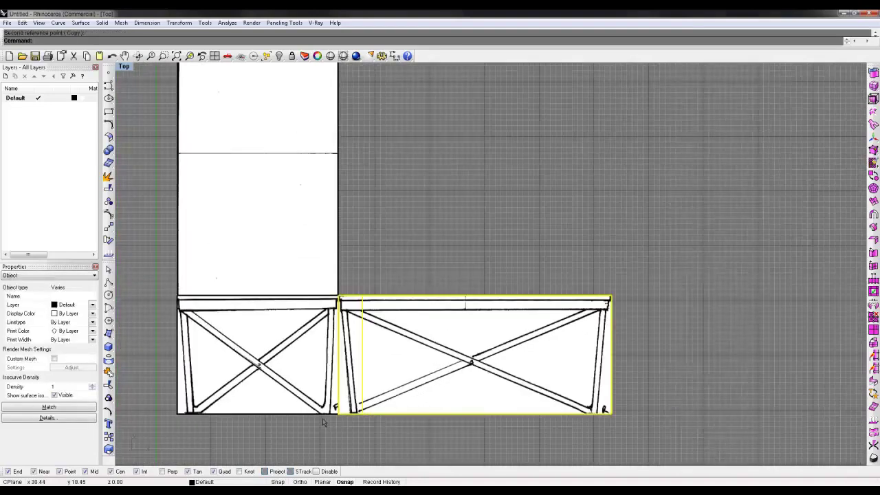
# Step: Show all four viewports and rotate the side view upright in the Right viewport about its upper edge
pyautogui.doubleClick(125, 68)
pyautogui.write('rotate')
pyautogui.press('Return')
pyautogui.click(656, 365)
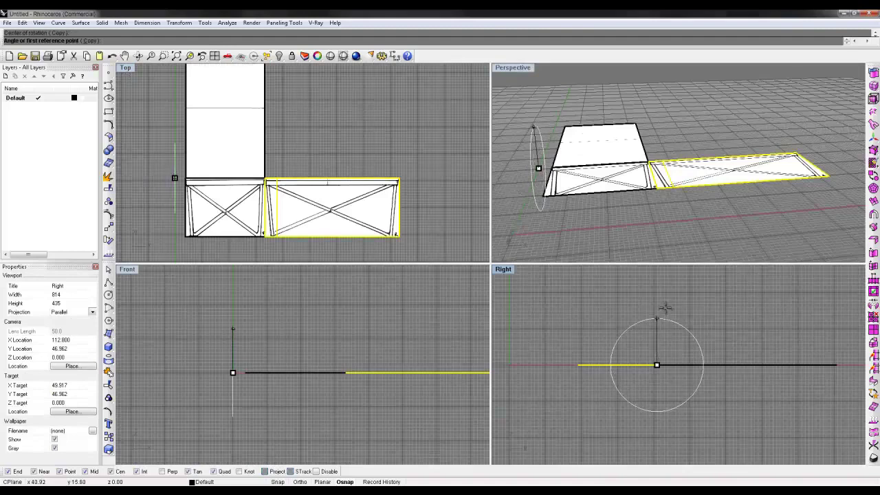
pyautogui.keyDown('shift'); pyautogui.click(663, 306); pyautogui.keyUp('shift')
pyautogui.keyDown('shift'); pyautogui.click(537, 323); pyautogui.keyUp('shift')
# Step: Rotate the side view 90 degrees in the Top viewport about the top view's lower right corner, along its long edge
pyautogui.rightClick(254, 168)
pyautogui.click(265, 178)
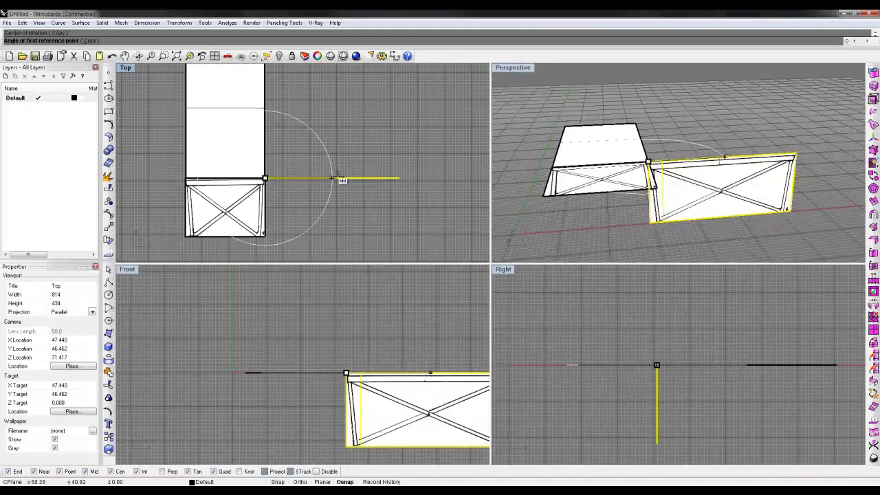
pyautogui.click(333, 178)
pyautogui.click(265, 111)
pyautogui.moveTo(695, 176)
pyautogui.mouseDown(button='right')
pyautogui.moveTo(604, 174)
pyautogui.moveTo(706, 178)
pyautogui.mouseUp(button='right')
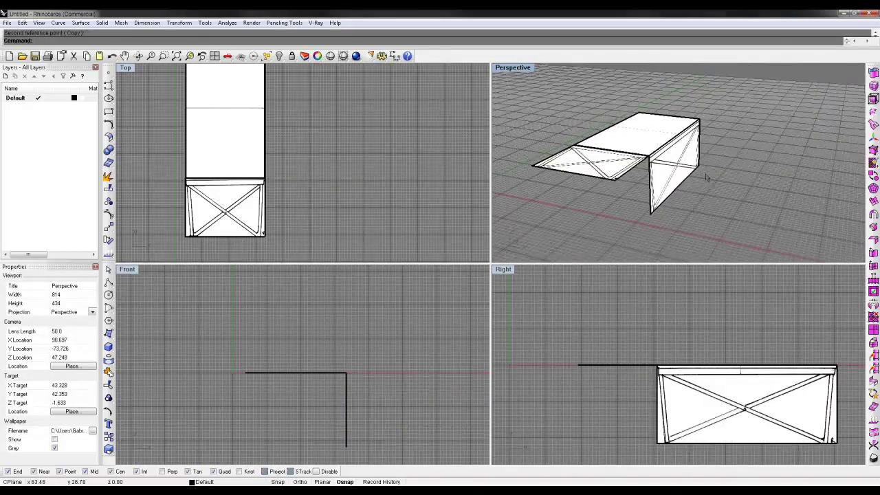
# Step: Rotate the flat front view upright in the Right viewport about its upper edge, so it hangs below the top view
pyautogui.click(599, 181)
pyautogui.press('Return')
pyautogui.click(657, 365)
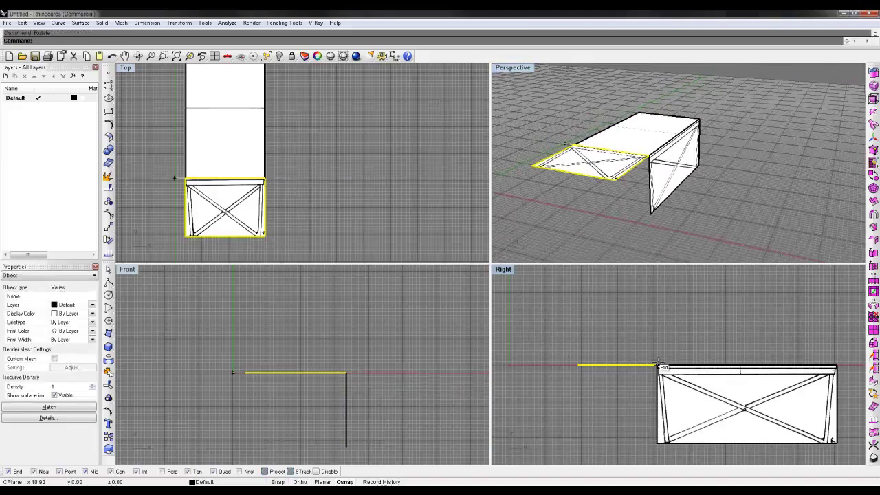
pyautogui.click(643, 442)
pyautogui.click(636, 356)
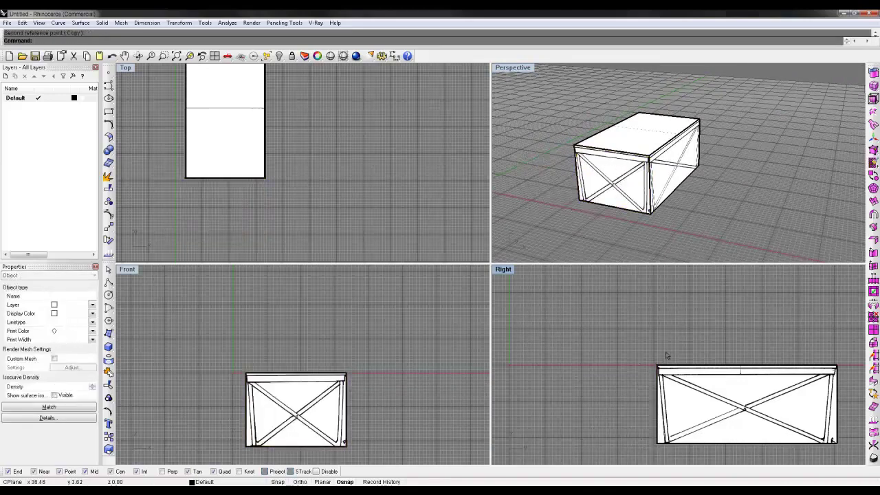
# Step: Move all three views together from the side view's lower left corner to the origin (0), and zoom all viewports to extents
pyautogui.moveTo(736, 346); pyautogui.dragTo(583, 407)
pyautogui.write('m')
pyautogui.press('Return')
pyautogui.click(657, 443)
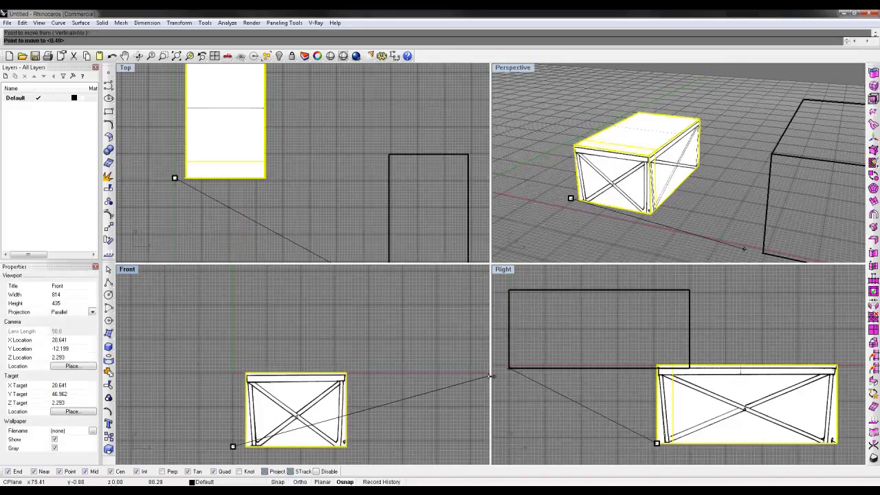
pyautogui.write('0')
pyautogui.press('Return')
pyautogui.hotkey('ctrl', 'shift', 'e')
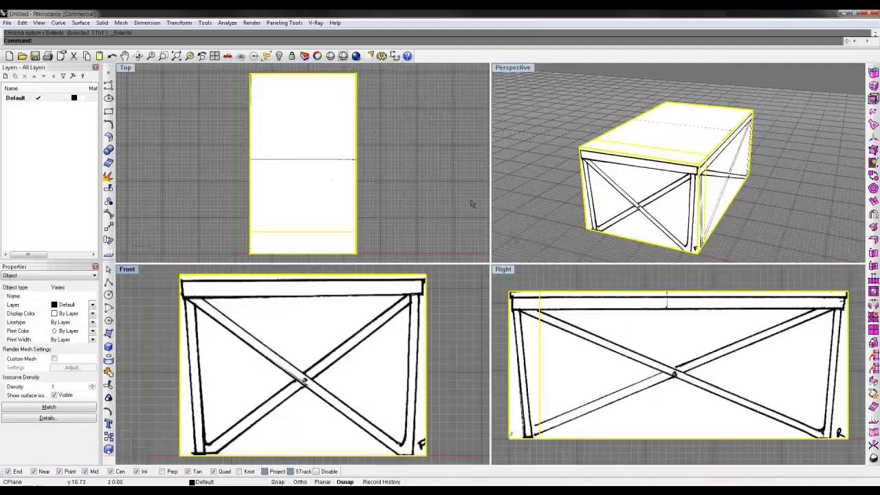
pyautogui.moveTo(374, 334); pyautogui.dragTo(404, 354, button='right')
pyautogui.scroll(-11, 405, 346)
pyautogui.hotkey('ctrl', 'alt', 'e')
pyautogui.hotkey('ctrl', 'alt', 'e')
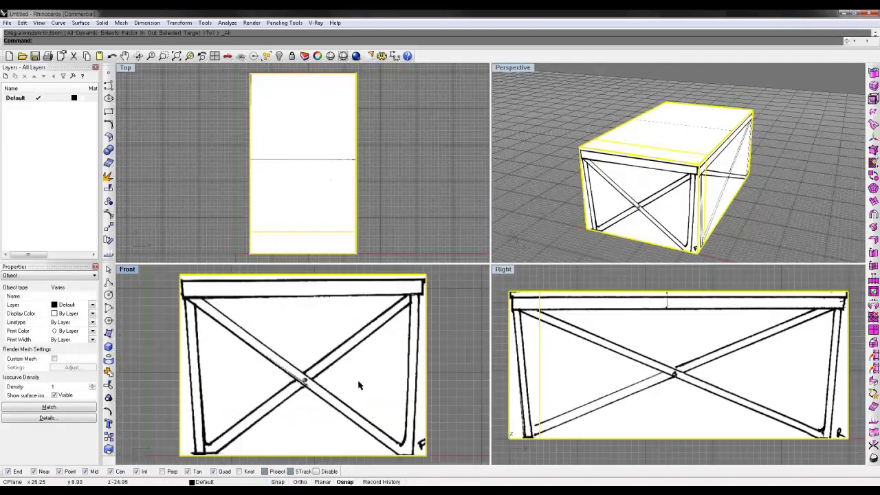
# Step: Move the selected views in the Front viewport from the midpoint of the front view's base to the origin (0)
pyautogui.write('move')
pyautogui.press('Return')
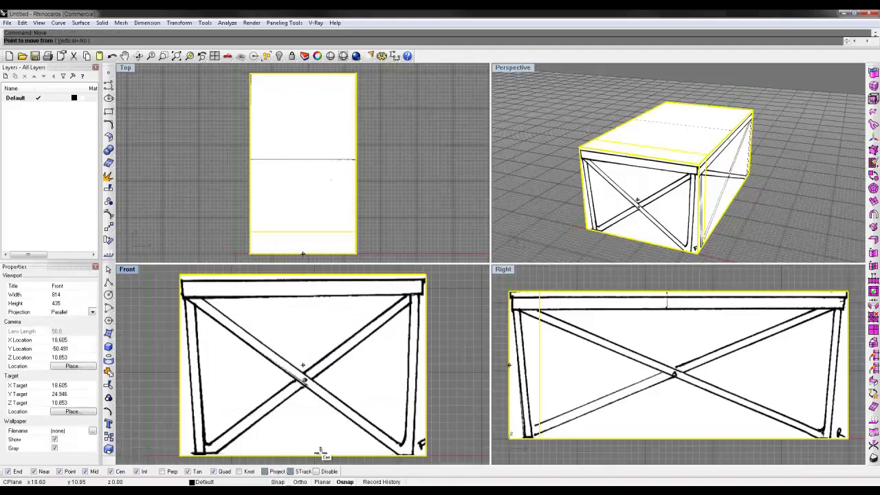
pyautogui.click(306, 455)
pyautogui.moveTo(346, 429); pyautogui.dragTo(432, 423, button='right')
pyautogui.write('0')
pyautogui.press('Return')
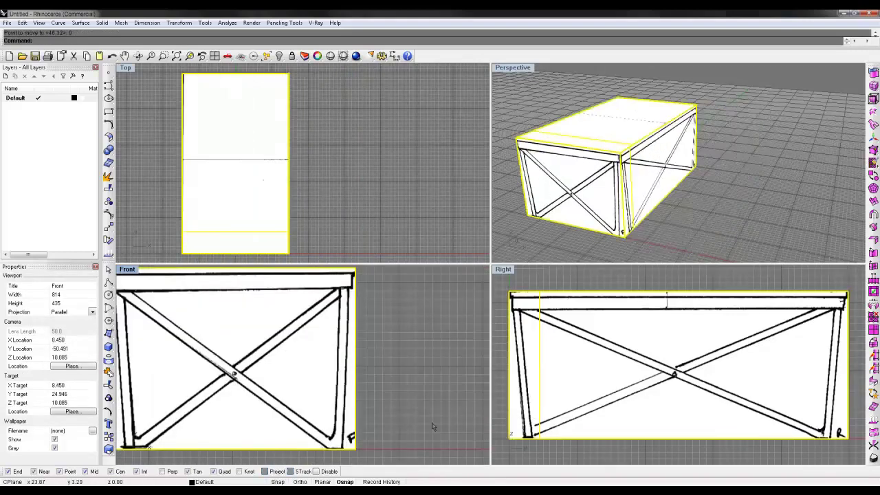
pyautogui.hotkey('ctrl', 'alt', 'e')
# Step: Move the selected views along their length in the Top viewport so they are centred on the origin, and deselect them
pyautogui.click(382, 168)
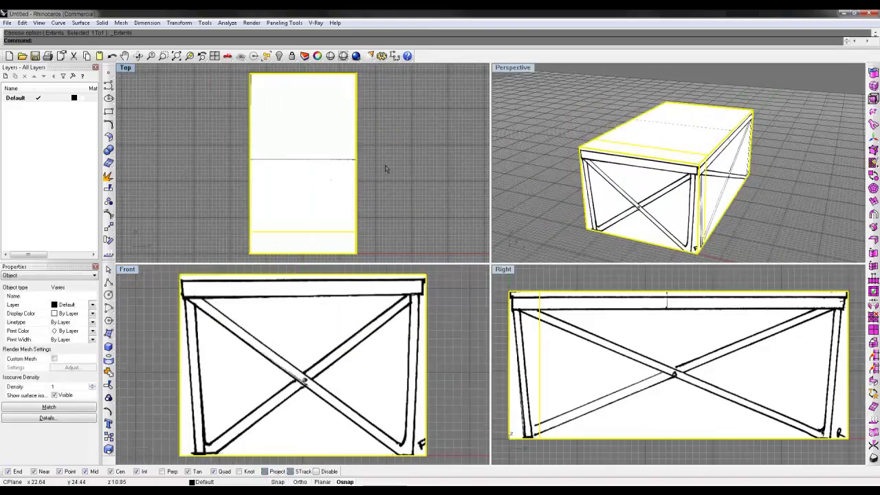
pyautogui.scroll(-8, 387, 166)
pyautogui.moveTo(386, 167); pyautogui.dragTo(361, 186, button='right')
pyautogui.hotkey('ctrl', 'alt', 'e')
pyautogui.press('Return')
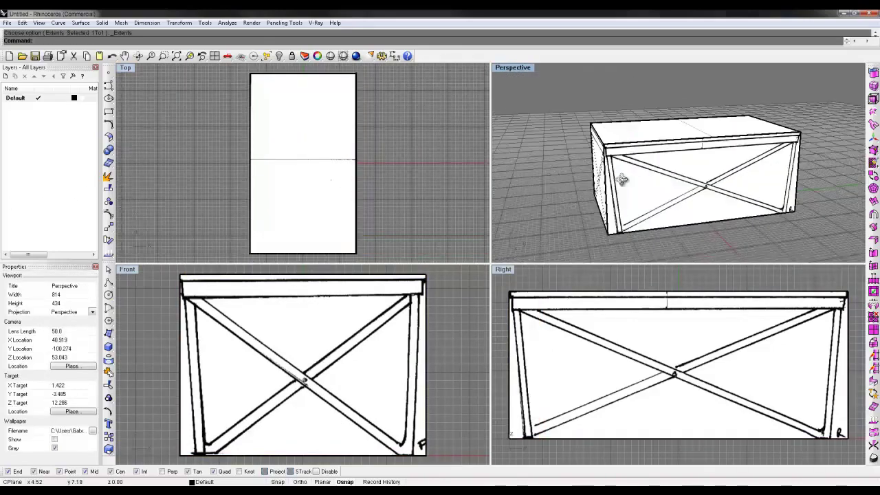
pyautogui.moveTo(623, 179); pyautogui.dragTo(664, 206, button='right')
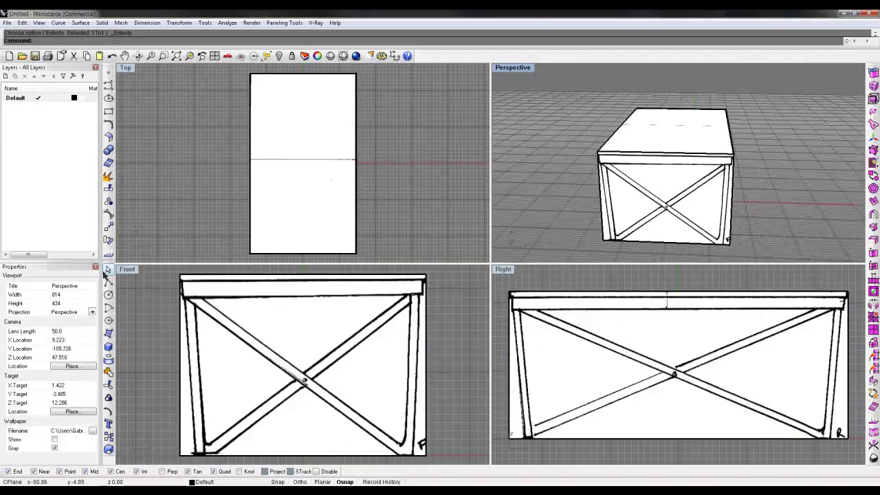
# Step: Extrude the top view's outline curve downward with ExtrudeCrv to the tabletop thickness line, with the Cen object snap turned off
pyautogui.click(108, 110)
pyautogui.click(337, 77)
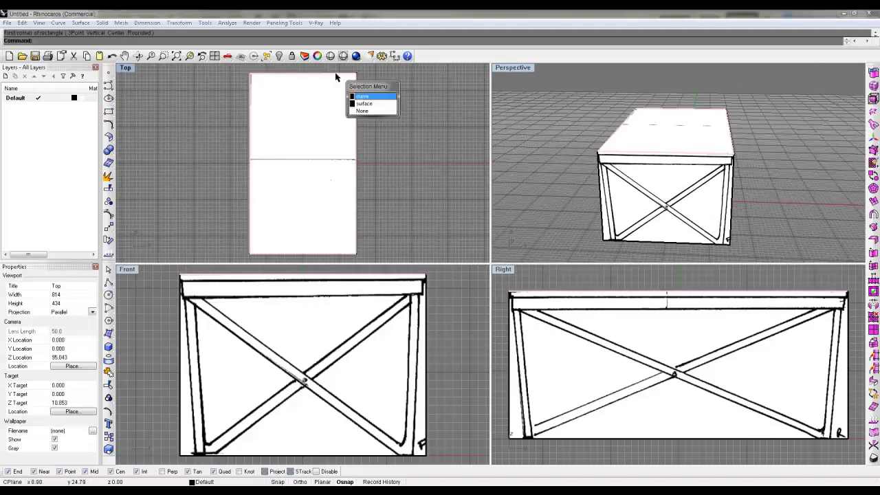
pyautogui.click(377, 99)
pyautogui.moveTo(567, 319); pyautogui.dragTo(572, 352, button='right')
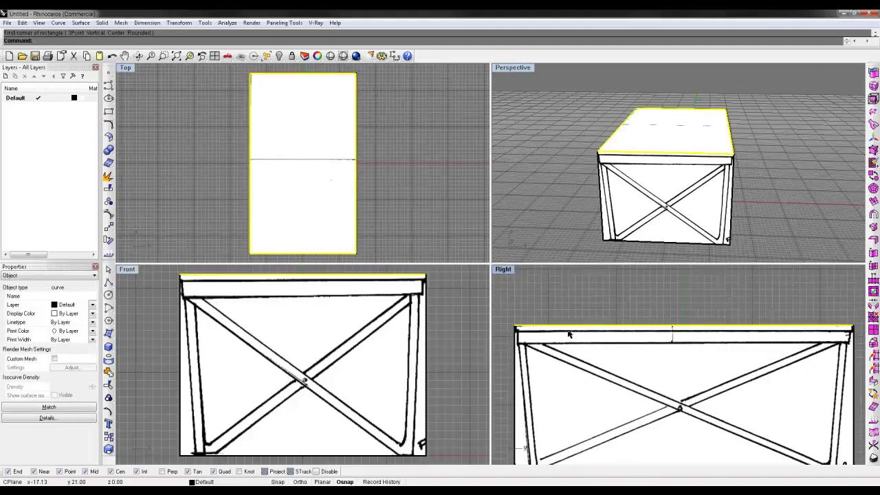
pyautogui.write('ExtrudeCrv')
pyautogui.press('Return')
pyautogui.scroll(20, 517, 334)
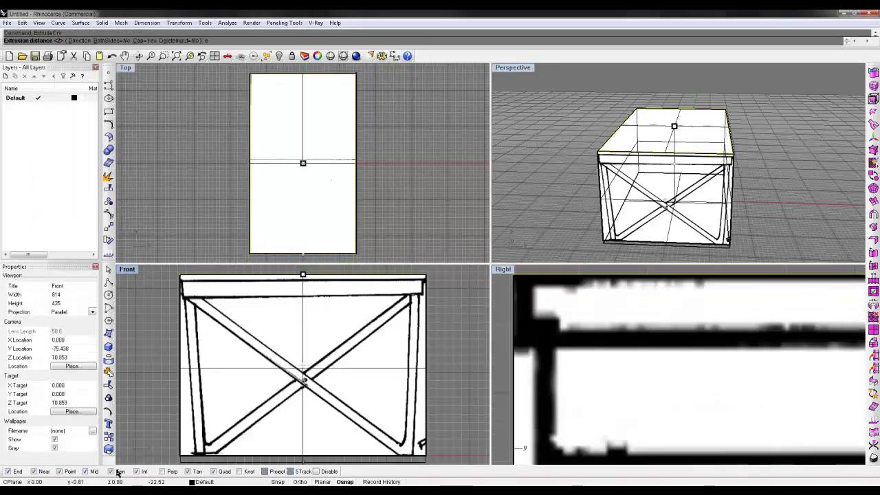
# Step: Delete the top-view picture surface and display the Perspective viewport shaded
pyautogui.click(722, 150)
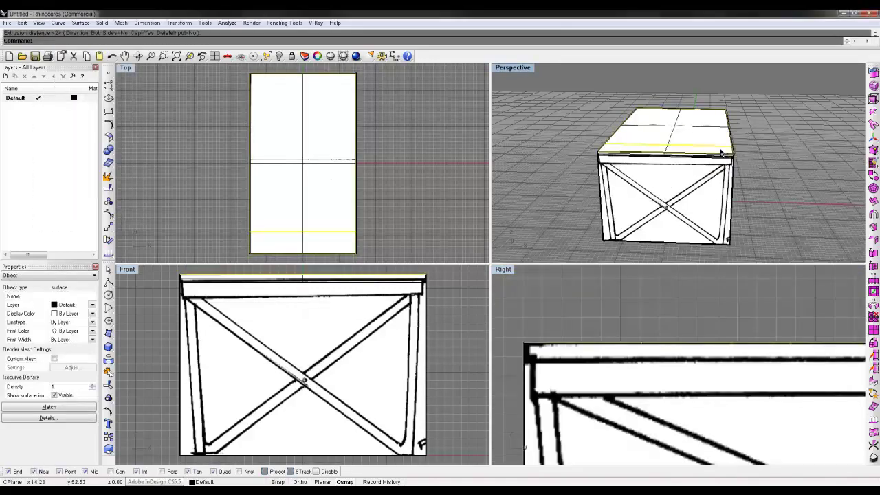
pyautogui.press('Delete')
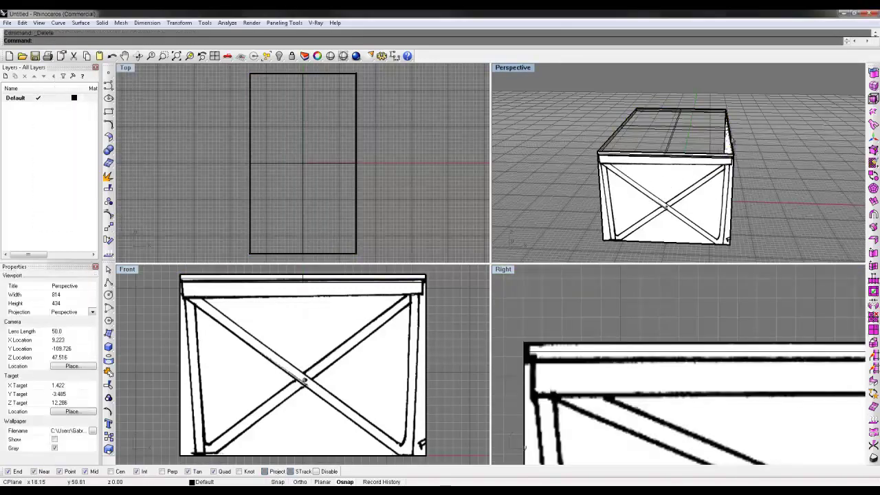
pyautogui.moveTo(734, 142); pyautogui.dragTo(653, 123, button='right')
pyautogui.scroll(6, 650, 123)
pyautogui.scroll(-4, 648, 121)
pyautogui.hotkey('ctrl', 'alt', 's')
pyautogui.moveTo(628, 164)
pyautogui.mouseDown(button='right')
pyautogui.moveTo(682, 155)
pyautogui.moveTo(630, 213)
pyautogui.mouseUp(button='right')
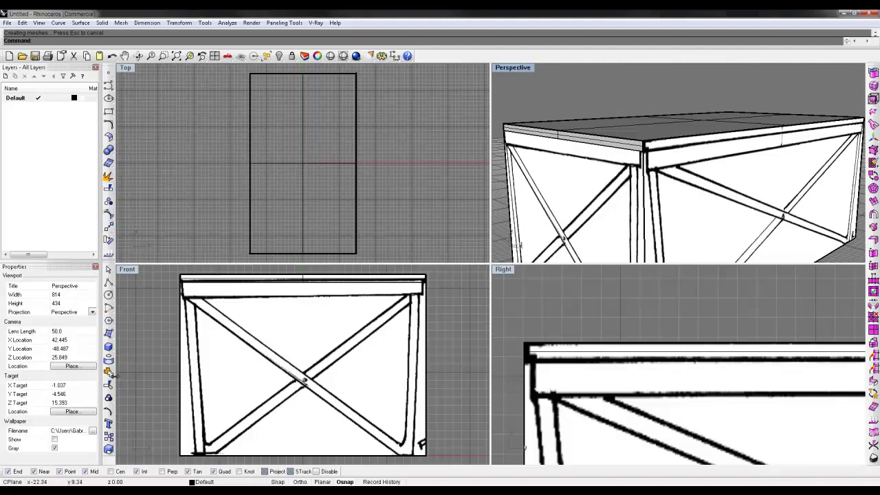
# Step: Draw a box over the apron of the front view, extending it to the apron's far end in the Right viewport
pyautogui.click(109, 349)
pyautogui.scroll(10, 183, 281)
pyautogui.click(183, 281)
pyautogui.scroll(-10, 183, 281)
pyautogui.scroll(12, 426, 285)
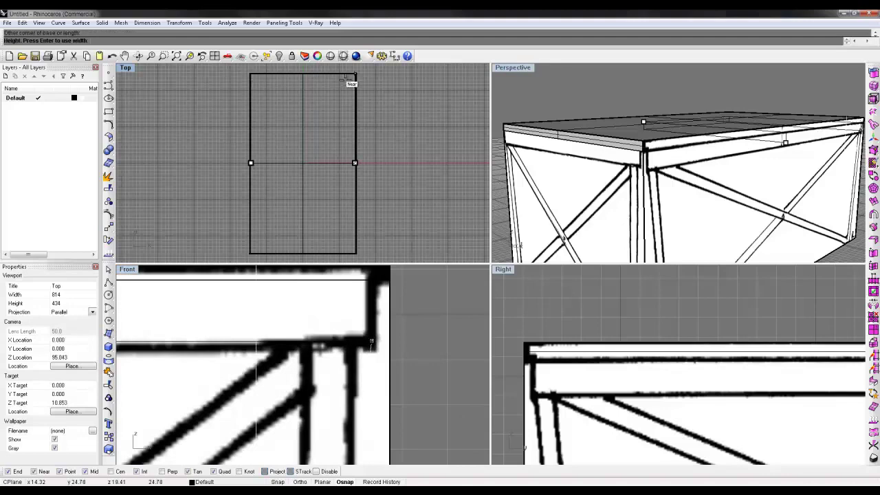
pyautogui.scroll(3, 351, 79)
pyautogui.scroll(-6, 846, 357)
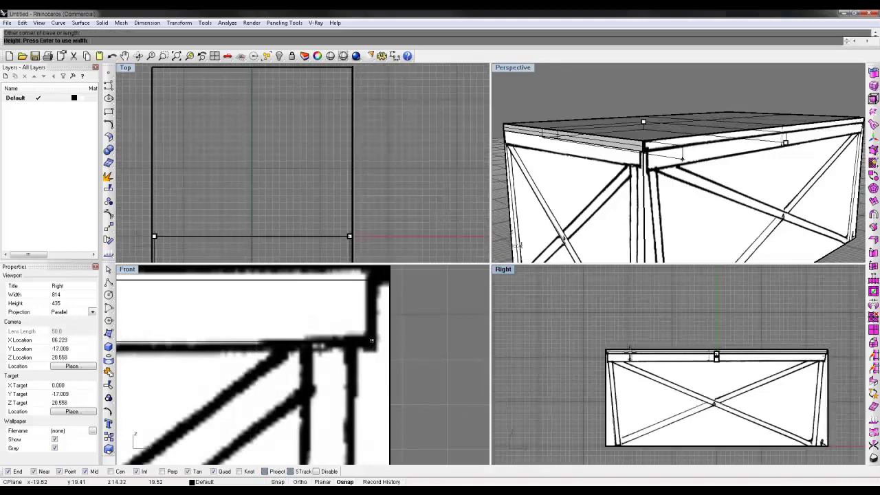
pyautogui.scroll(8, 845, 358)
pyautogui.scroll(-4, 841, 316)
pyautogui.click(835, 358)
# Step: Select the apron box and stretch it with Scale1D in the Right viewport from its outer end to the opposite end of the side view
pyautogui.click(670, 145)
pyautogui.moveTo(359, 310); pyautogui.dragTo(393, 381, button='right')
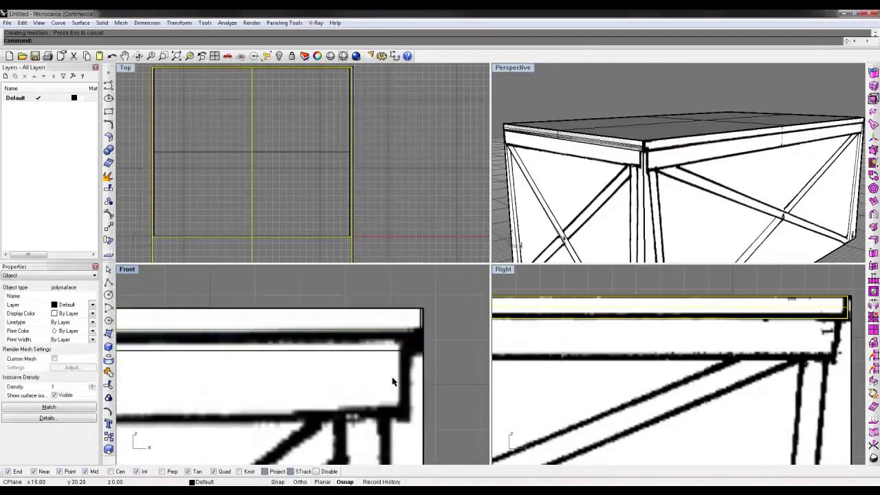
pyautogui.click(393, 382)
pyautogui.scroll(-10, 681, 365)
pyautogui.moveTo(633, 365); pyautogui.dragTo(795, 362, button='right')
pyautogui.scroll(-2, 712, 372)
pyautogui.write('Scale1D')
pyautogui.press('Return')
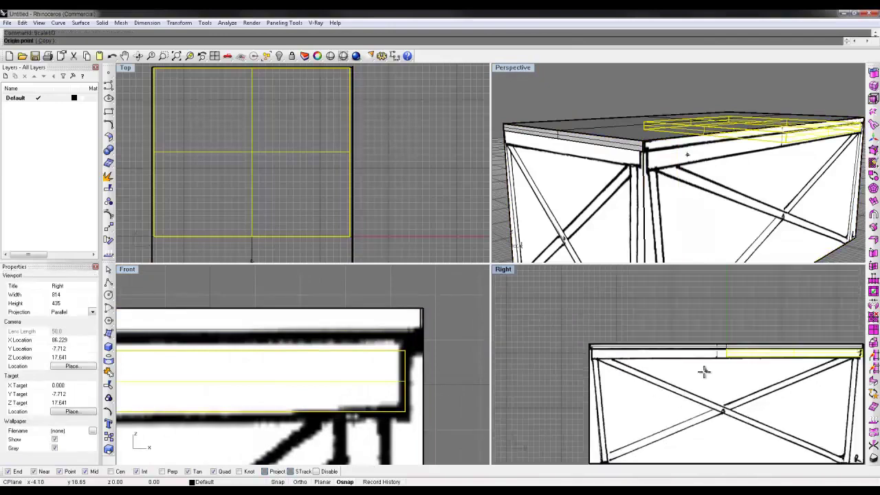
pyautogui.scroll(10, 852, 356)
pyautogui.moveTo(853, 358); pyautogui.dragTo(746, 377, button='right')
pyautogui.click(802, 395)
pyautogui.scroll(-12, 802, 395)
pyautogui.scroll(8, 731, 396)
pyautogui.moveTo(811, 395); pyautogui.dragTo(595, 375, button='right')
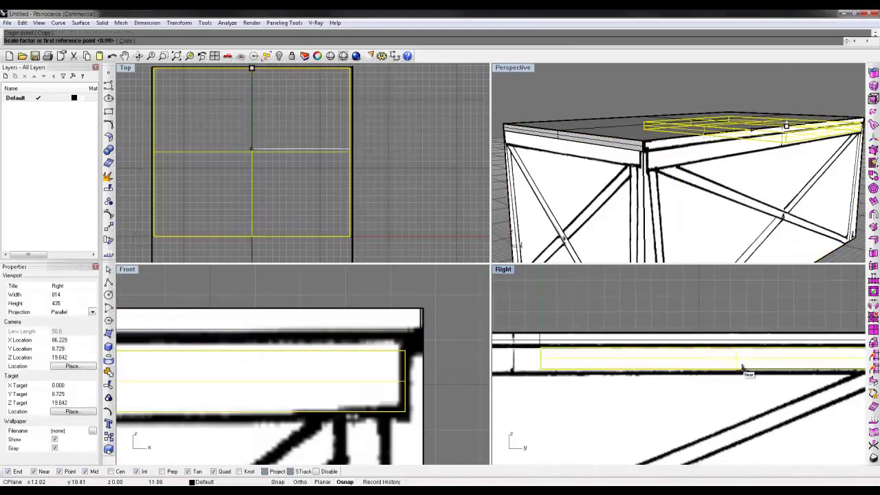
pyautogui.click(737, 370)
pyautogui.moveTo(513, 340); pyautogui.dragTo(629, 347, button='right')
pyautogui.scroll(-10, 646, 345)
pyautogui.scroll(10, 551, 395)
pyautogui.click(551, 402)
pyautogui.scroll(-8, 574, 389)
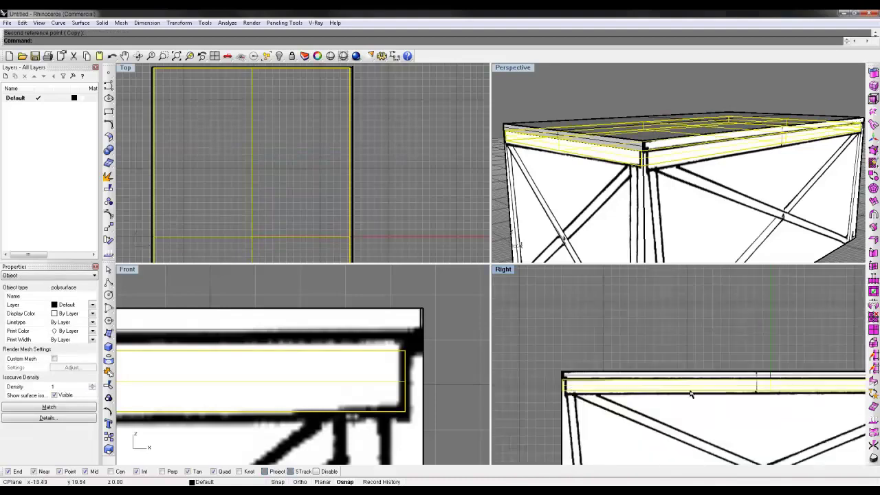
# Step: Scale the apron box lengthwise with Scale1D from its centre so its end meets the apron's drawn edge in the Right viewport
pyautogui.moveTo(741, 386); pyautogui.dragTo(599, 377, button='right')
pyautogui.rightClick(599, 377)
pyautogui.scroll(10, 609, 375)
pyautogui.click(610, 375)
pyautogui.scroll(-16, 657, 370)
pyautogui.scroll(6, 718, 378)
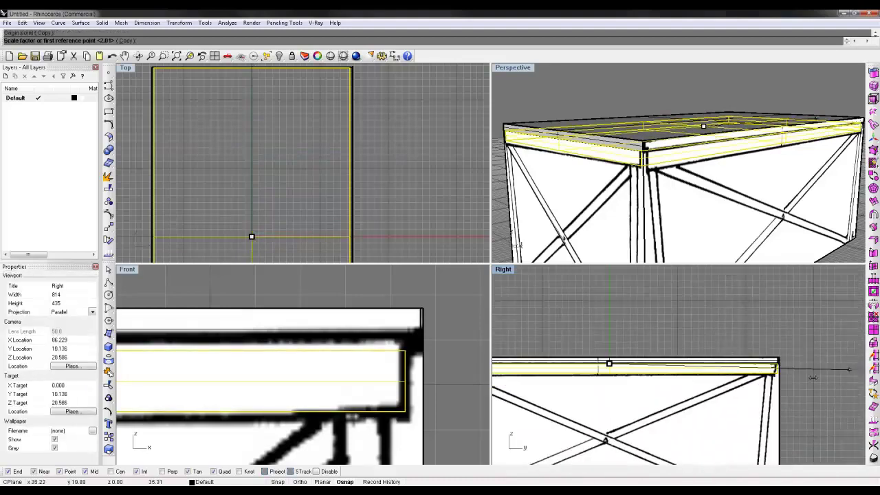
pyautogui.scroll(10, 813, 377)
pyautogui.click(779, 335)
pyautogui.click(771, 359)
# Step: Scale the apron box's height with Scale1D from its upper edge down to the apron's lower line
pyautogui.rightClick(533, 363)
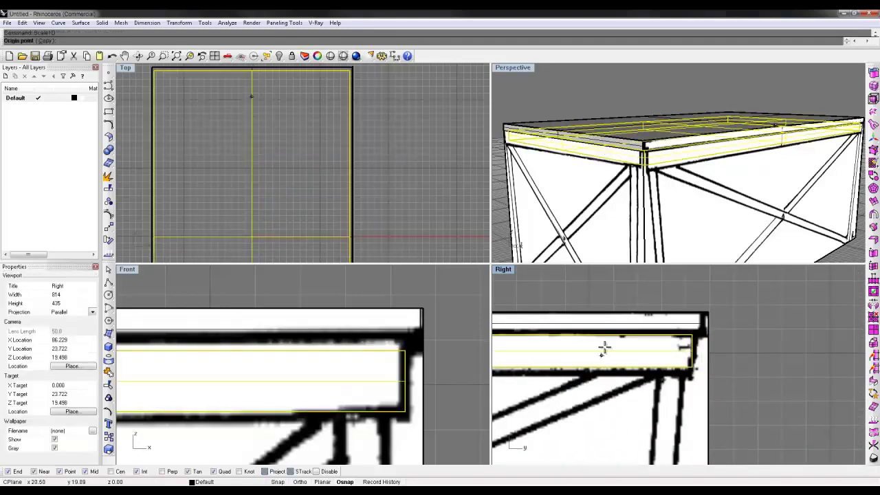
pyautogui.click(610, 335)
pyautogui.click(611, 367)
pyautogui.click(741, 373)
# Step: Trace the outer leg line, the foot and the lower edge of the diagonal brace with a polyline in the maximized Right viewport
pyautogui.scroll(-15, 759, 379)
pyautogui.doubleClick(504, 269)
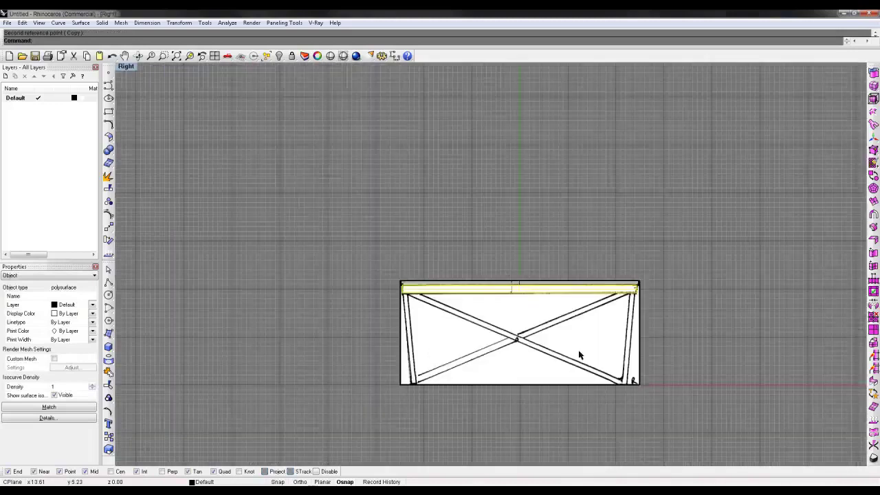
pyautogui.scroll(4, 579, 355)
pyautogui.click(108, 86)
pyautogui.scroll(8, 859, 163)
pyautogui.click(832, 174)
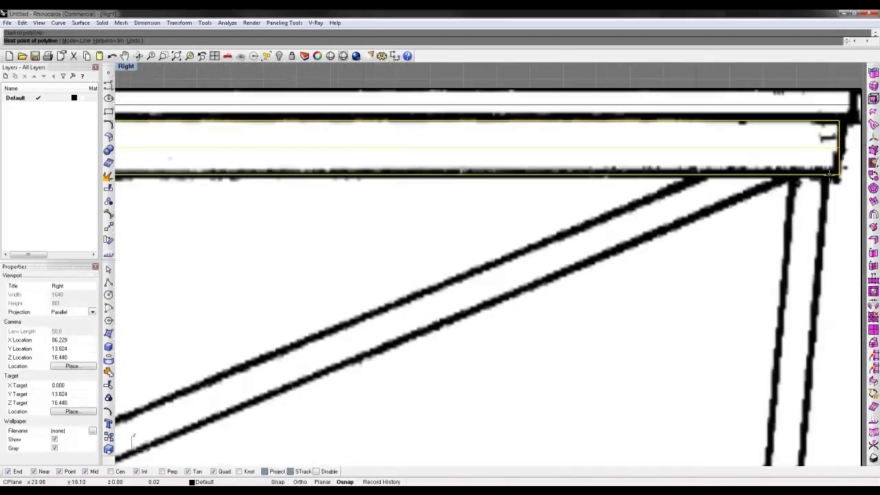
pyautogui.scroll(-10, 831, 175)
pyautogui.scroll(2, 819, 384)
pyautogui.click(808, 395)
pyautogui.click(783, 394)
pyautogui.click(151, 122)
pyautogui.rightClick(151, 122)
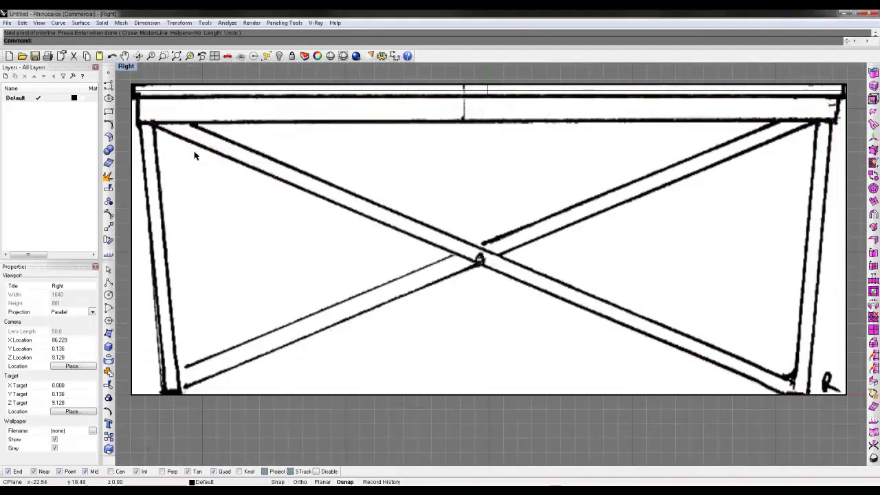
# Step: Offset the leg and brace polyline inward by 1
pyautogui.click(205, 147)
pyautogui.write('Offset')
pyautogui.press('Return')
pyautogui.write('1')
pyautogui.press('Return')
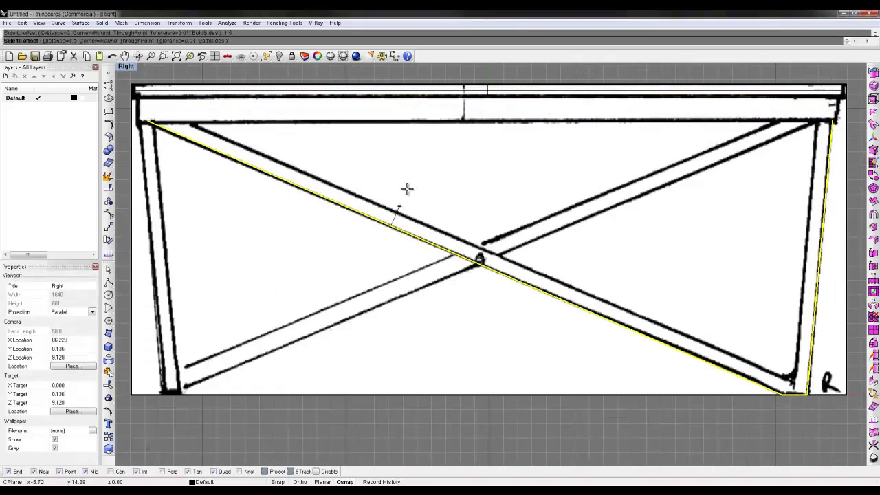
pyautogui.click(438, 163)
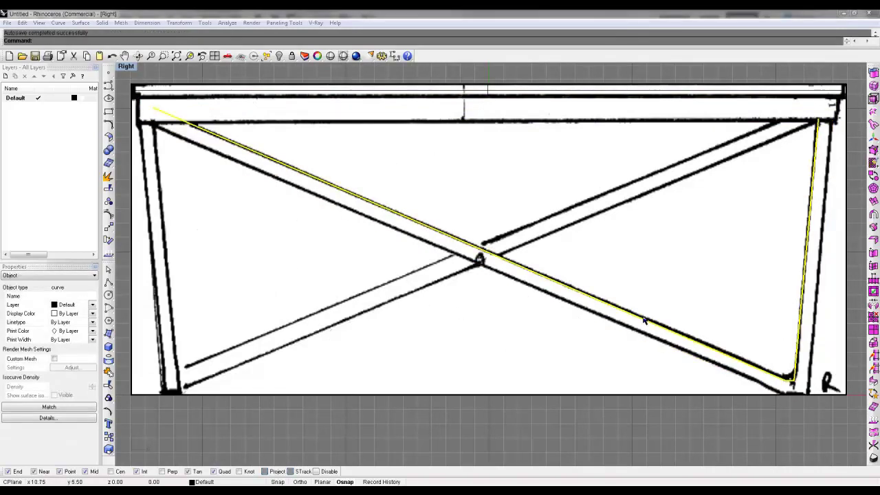
# Step: Set the material transparency of the front and right picture surfaces to 80 and show the Perspective viewport maximized
pyautogui.moveTo(644, 320)
pyautogui.mouseDown(button='right')
pyautogui.moveTo(630, 337)
pyautogui.moveTo(703, 331)
pyautogui.moveTo(681, 335)
pyautogui.mouseUp(button='right')
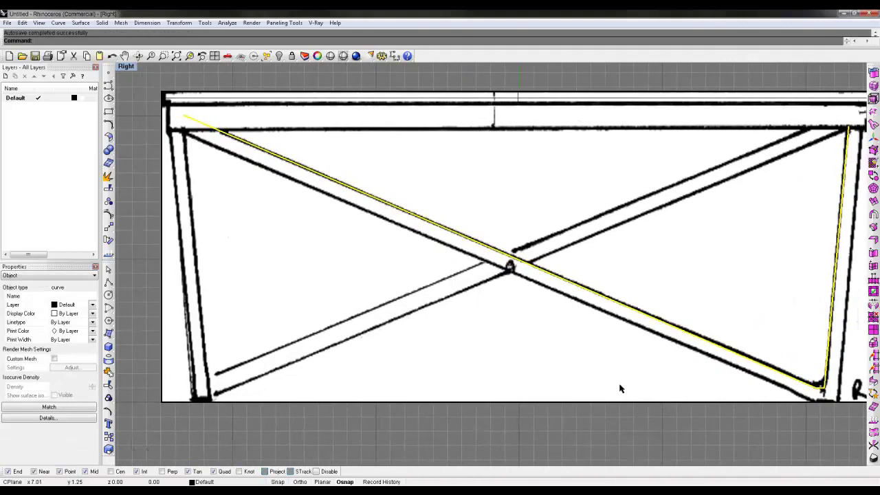
pyautogui.doubleClick(127, 69)
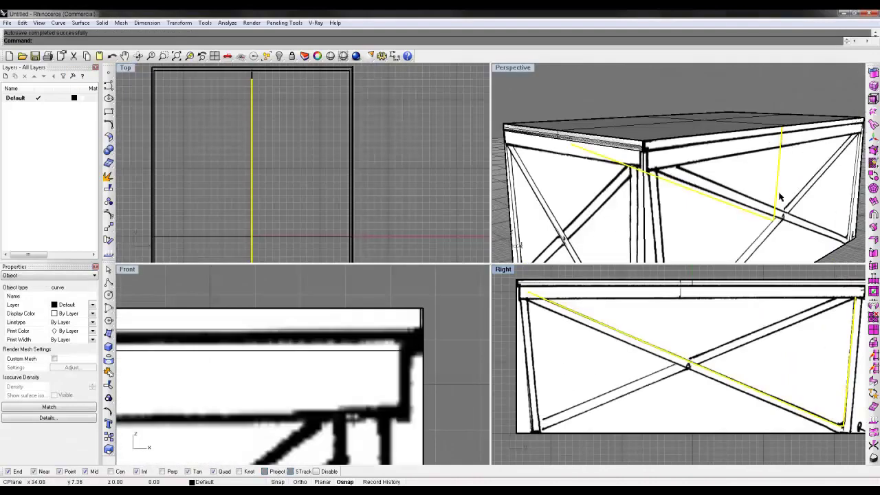
pyautogui.click(703, 231)
pyautogui.keyDown('shift'); pyautogui.click(591, 221); pyautogui.keyUp('shift')
pyautogui.keyDown('ctrl'); pyautogui.moveTo(658, 210); pyautogui.dragTo(697, 177, button='right'); pyautogui.keyUp('ctrl')
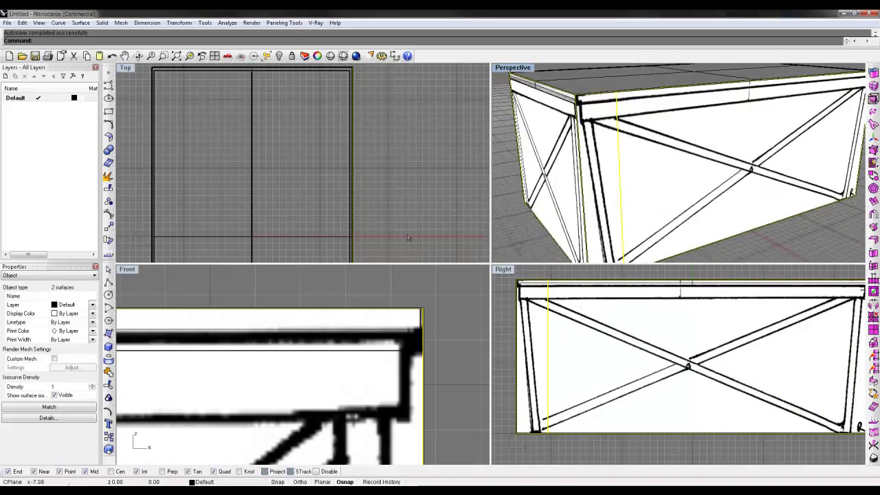
pyautogui.click(75, 275)
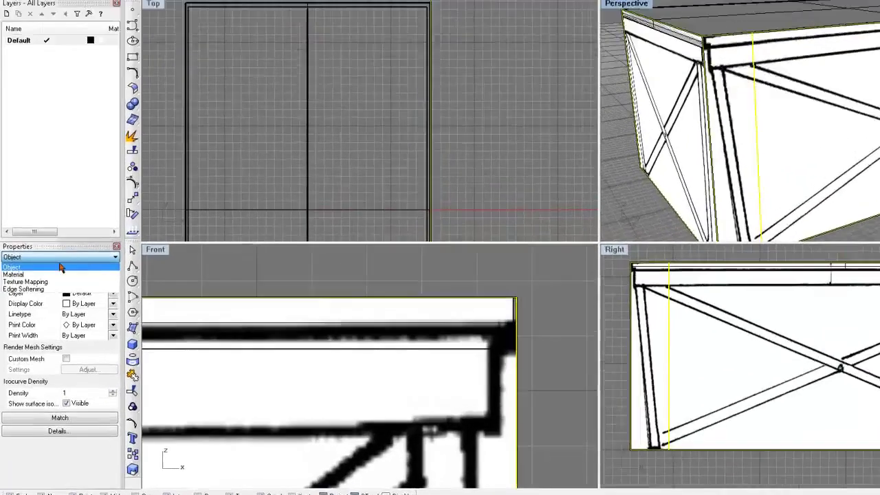
pyautogui.click(14, 290)
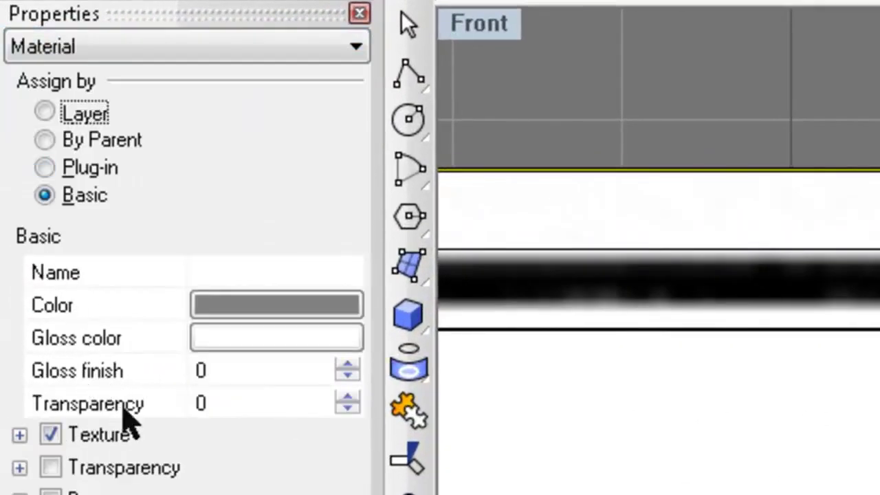
pyautogui.click(247, 404)
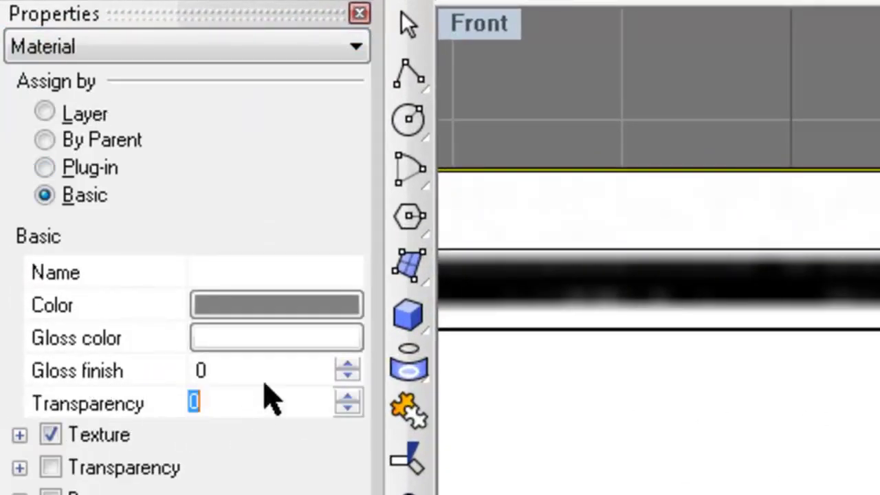
pyautogui.write('80')
pyautogui.press('Return')
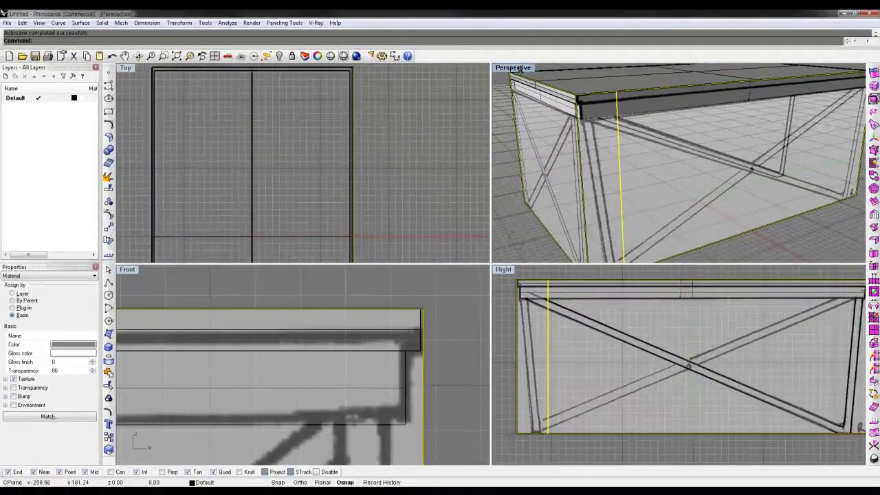
pyautogui.doubleClick(520, 70)
pyautogui.moveTo(579, 124); pyautogui.dragTo(371, 133, button='right')
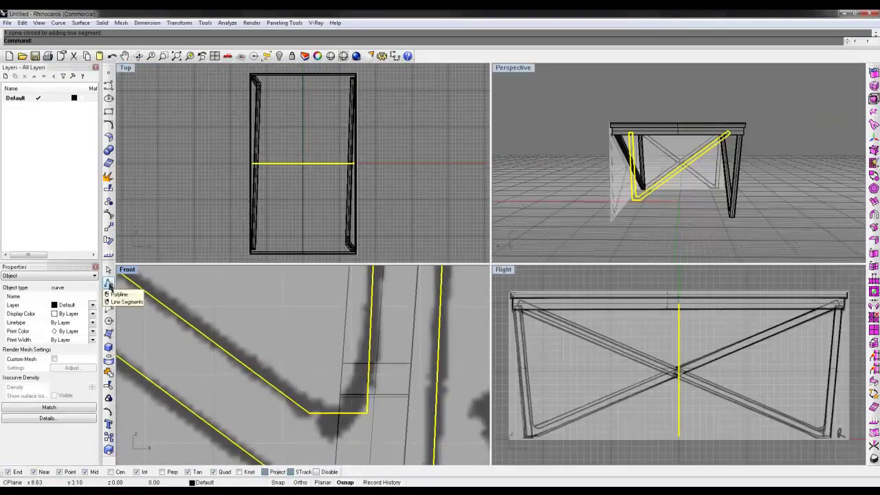
# Step: Draw an arc across the inner bottom corner of the leg profile in the Front viewport
pyautogui.click(109, 307)
pyautogui.click(136, 321)
pyautogui.click(273, 386)
pyautogui.click(369, 349)
pyautogui.click(309, 398)
# Step: Trim away the leg profile's sharp inner corner at the arc and join the arc and profile into one closed curve
pyautogui.keyDown('shift'); pyautogui.click(311, 398); pyautogui.keyUp('shift')
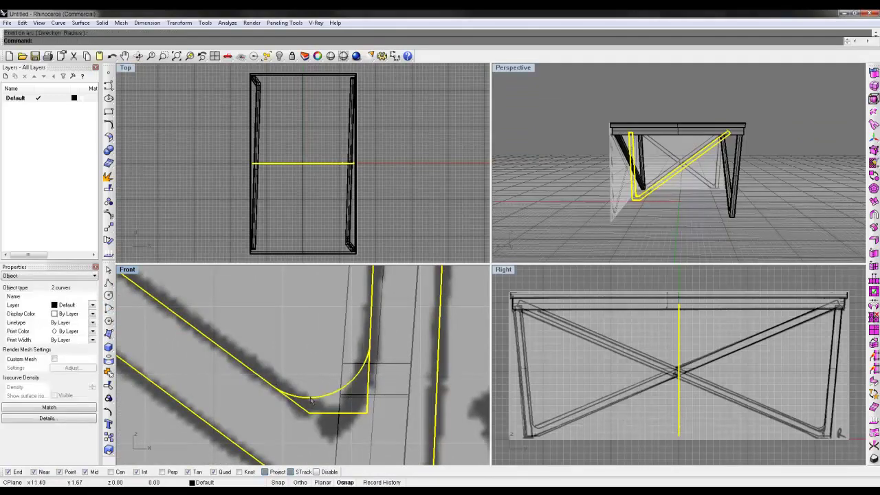
pyautogui.write('trim')
pyautogui.press('Return')
pyautogui.click(307, 414)
pyautogui.press('Return')
# Step: Extrude the closed leg profile with ExtrudeCrv and move the solid to the front end of the table in the Right viewport
pyautogui.write('extrudecrv')
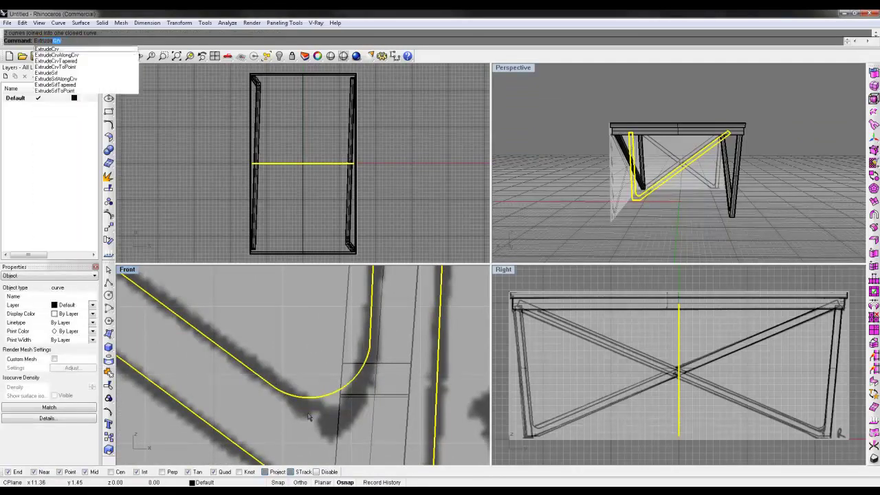
pyautogui.press('Return')
pyautogui.press('Return')
pyautogui.click(702, 222)
pyautogui.moveTo(701, 221); pyautogui.dragTo(643, 227, button='right')
pyautogui.click(638, 165)
pyautogui.moveTo(679, 374); pyautogui.dragTo(529, 373)
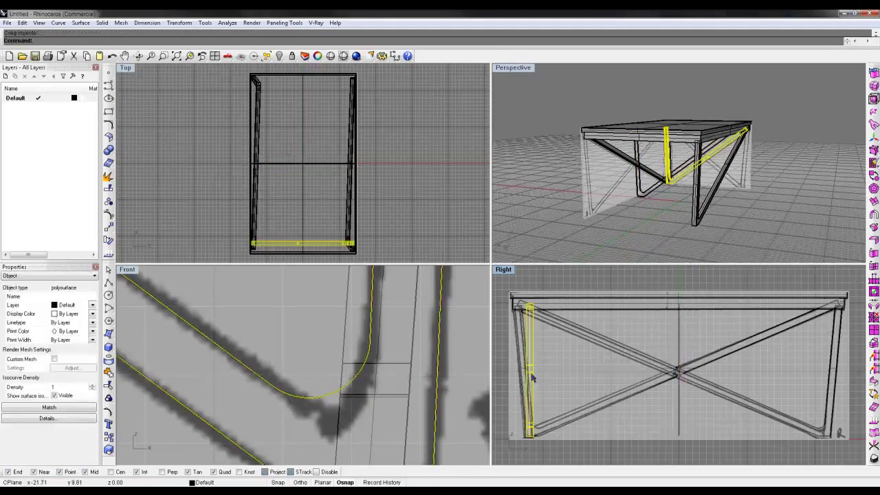
# Step: Shear the end leg frame from its base in the Right viewport so it follows the side view's slanted leg
pyautogui.write('shear')
pyautogui.press('Return')
pyautogui.scroll(4, 530, 425)
pyautogui.click(524, 436)
pyautogui.scroll(-2, 525, 433)
pyautogui.moveTo(525, 309); pyautogui.dragTo(522, 405, button='right')
pyautogui.click(517, 354)
pyautogui.moveTo(517, 351); pyautogui.dragTo(598, 354, button='right')
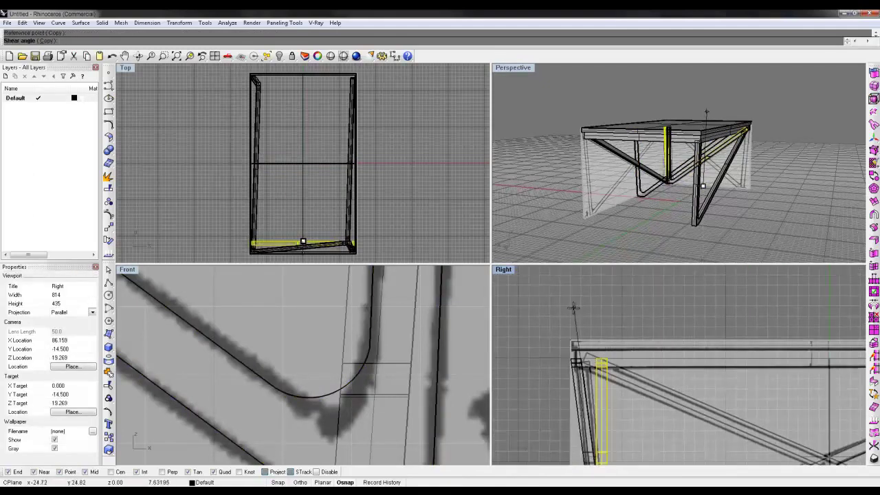
pyautogui.click(579, 311)
# Step: Rotate a copy of the sheared leg frame half a turn about the origin in the Top viewport to the opposite end
pyautogui.scroll(-5, 583, 312)
pyautogui.moveTo(584, 313); pyautogui.dragTo(500, 291, button='right')
pyautogui.click(387, 236)
pyautogui.write('rotate')
pyautogui.press('Return')
pyautogui.write('c')
pyautogui.press('Return')
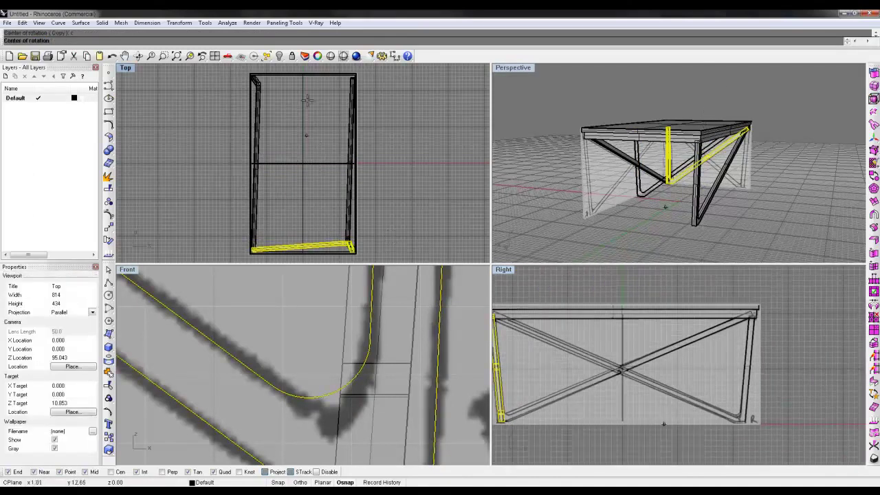
pyautogui.click(303, 163)
pyautogui.click(303, 132)
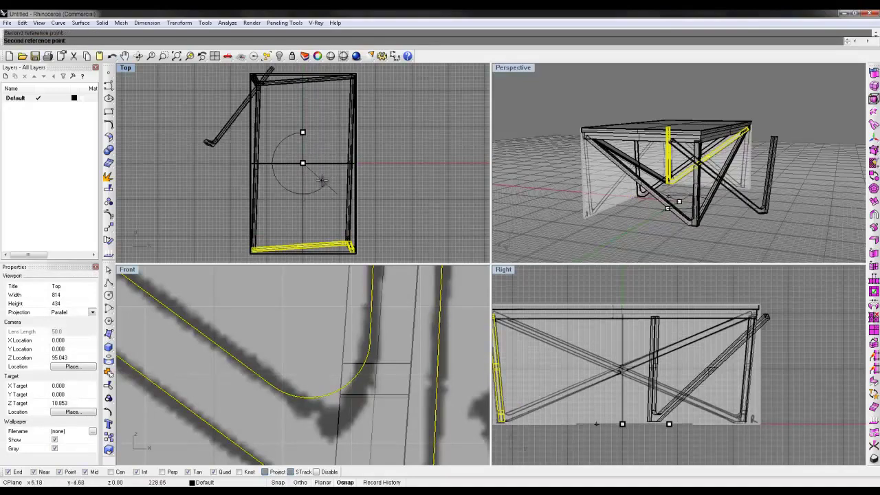
pyautogui.press('Escape')
# Step: Mirror both end leg frames across the table's lengthwise centreline in the Top viewport with Copy set to No, and inspect the table in Perspective
pyautogui.moveTo(715, 124); pyautogui.dragTo(677, 122, button='right')
pyautogui.hotkey('ctrl', 'm')
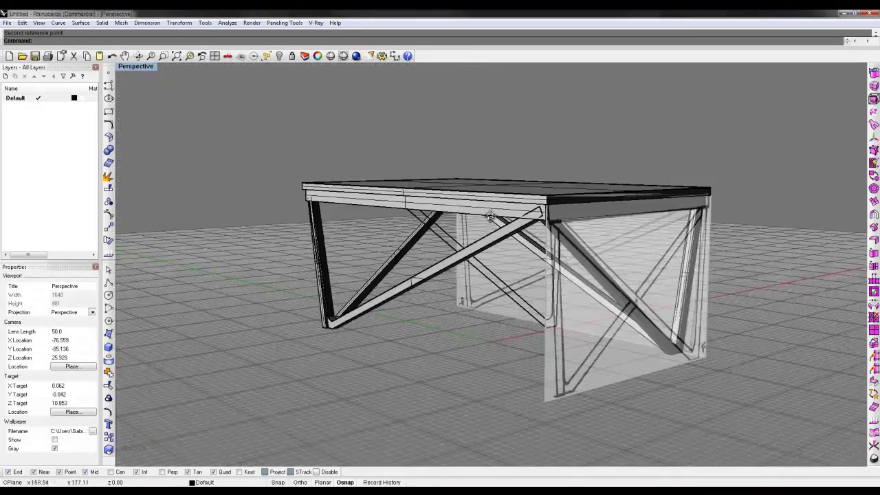
pyautogui.moveTo(491, 217); pyautogui.dragTo(708, 227, button='right')
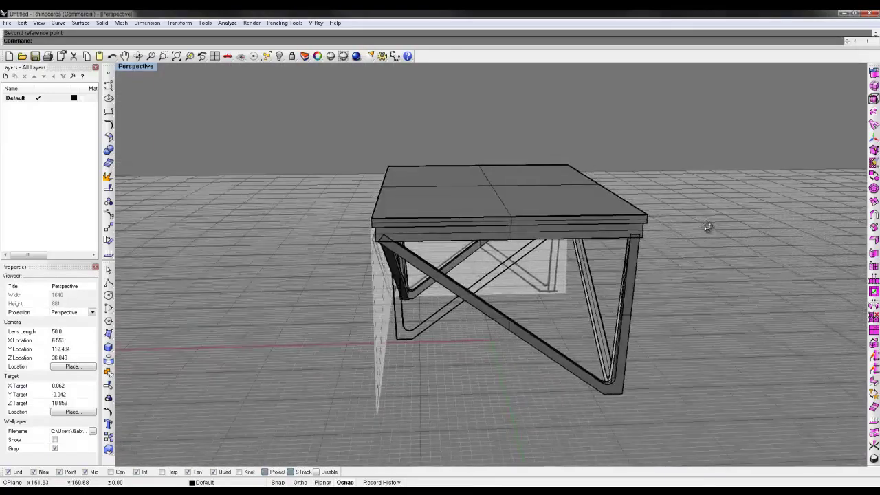
pyautogui.moveTo(548, 314); pyautogui.dragTo(715, 282, button='right')
pyautogui.moveTo(589, 298); pyautogui.dragTo(583, 298, button='right')
pyautogui.click(503, 361)
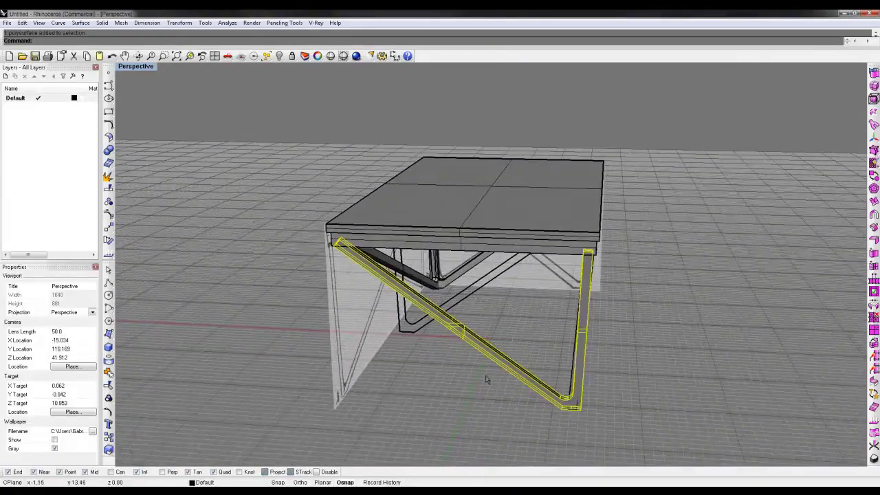
pyautogui.doubleClick(137, 67)
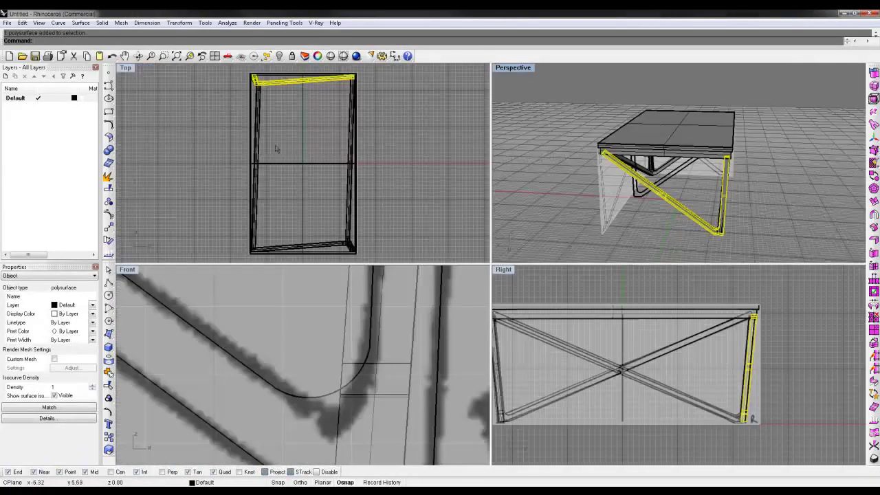
pyautogui.keyDown('shift'); pyautogui.click(326, 250); pyautogui.keyUp('shift')
pyautogui.rightClick(324, 248)
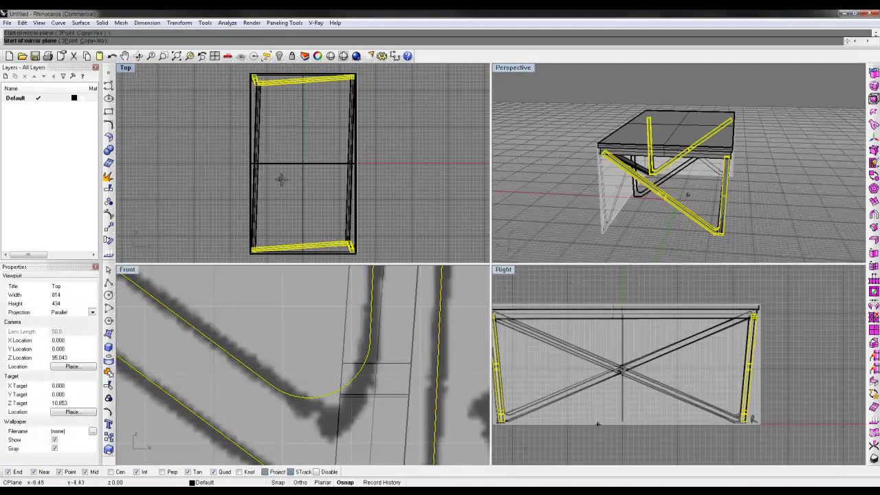
pyautogui.click(303, 74)
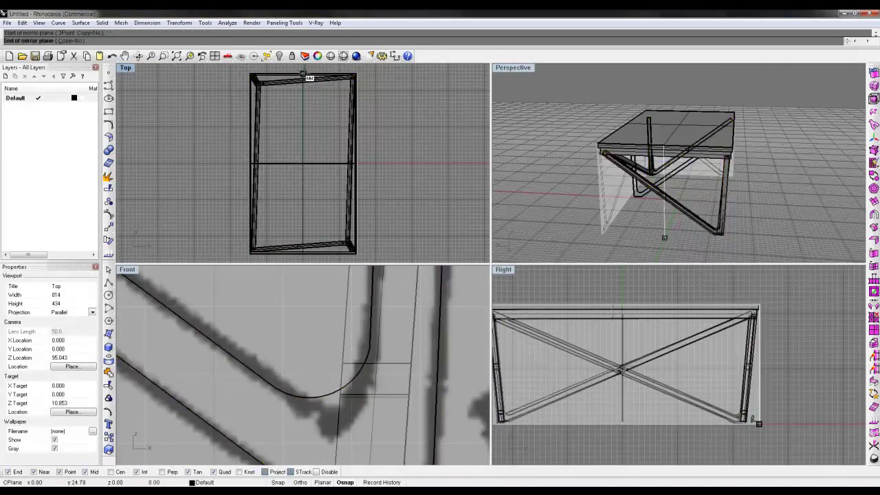
pyautogui.click(304, 125)
pyautogui.click(551, 89)
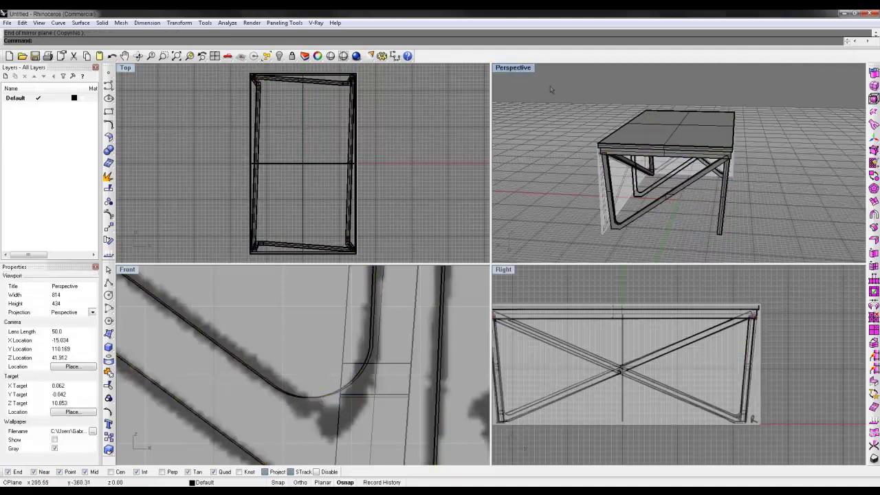
pyautogui.doubleClick(517, 69)
pyautogui.moveTo(687, 340); pyautogui.dragTo(582, 307, button='right')
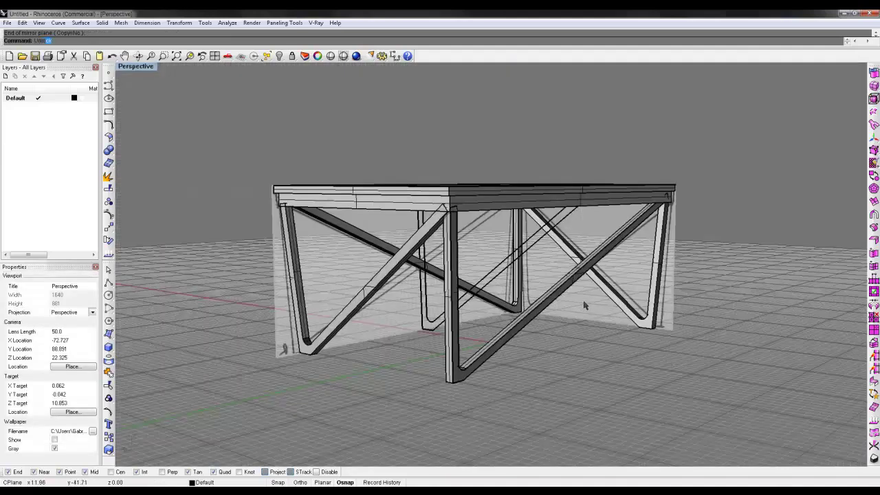
# Step: Unlock the locked reference objects, then hide the two sketch picture planes and the leftover leg profile curves
pyautogui.press('Return')
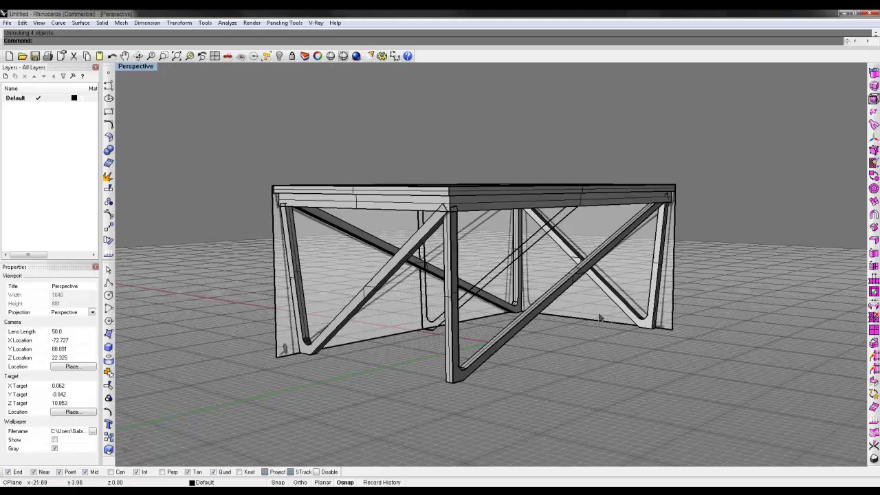
pyautogui.click(600, 318)
pyautogui.keyDown('shift'); pyautogui.click(388, 331); pyautogui.keyUp('shift')
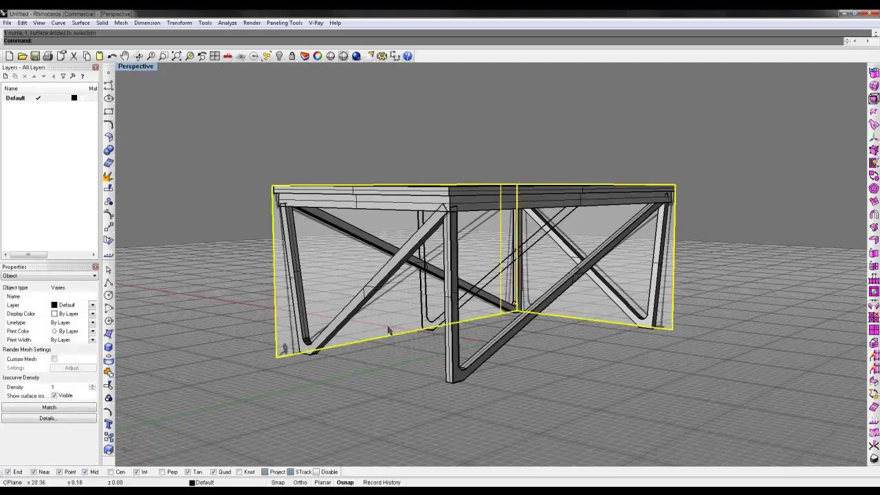
pyautogui.hotkey('ctrl', 'h')
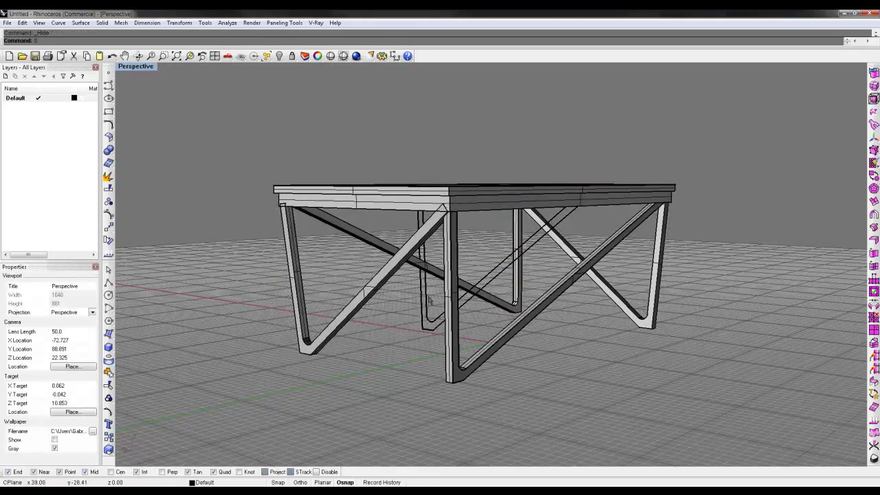
pyautogui.press('Return')
pyautogui.hotkey('ctrl', 'h')
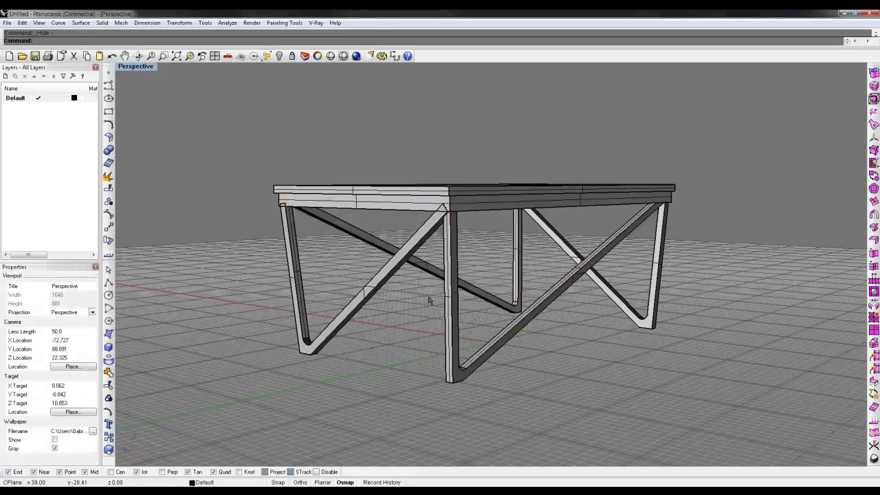
# Step: Nudge the two long side leg frames inward toward the table's lengthwise centreline in the Top viewport, in increments of 0.20
pyautogui.click(370, 281)
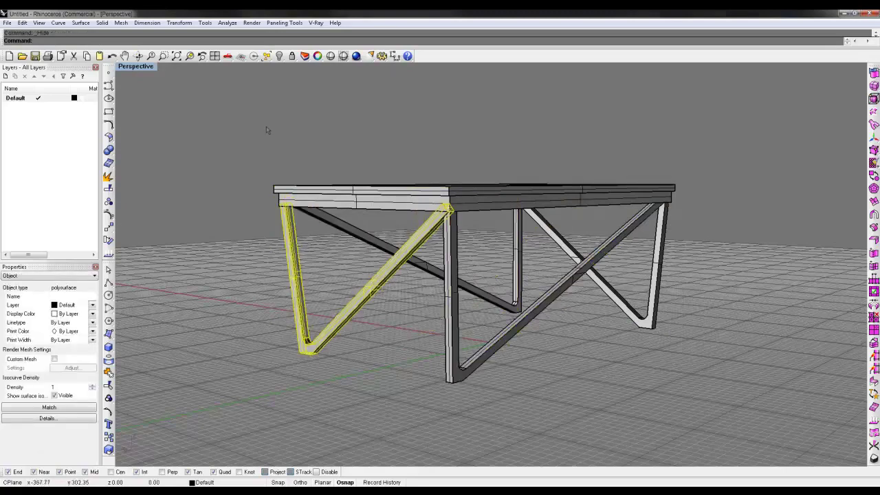
pyautogui.doubleClick(146, 69)
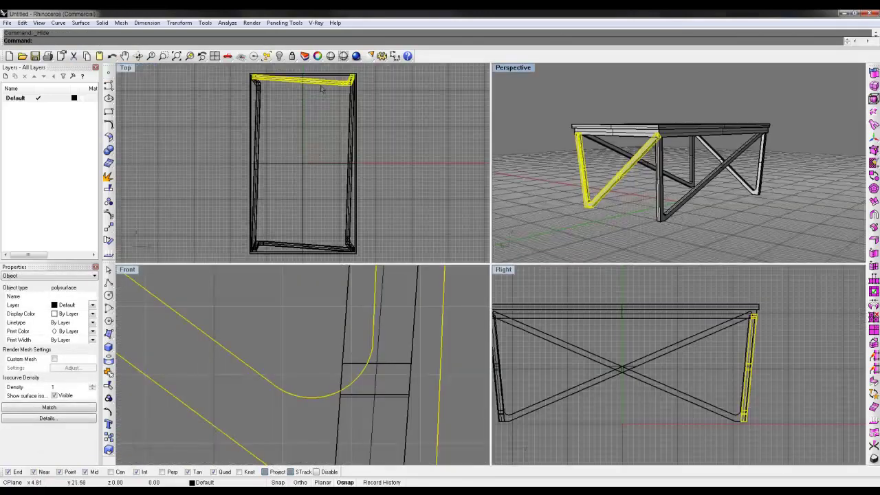
pyautogui.scroll(8, 321, 87)
pyautogui.scroll(-12, 330, 133)
pyautogui.click(287, 214)
pyautogui.hotkey('alt', 'Right')
pyautogui.hotkey('alt', 'Right')
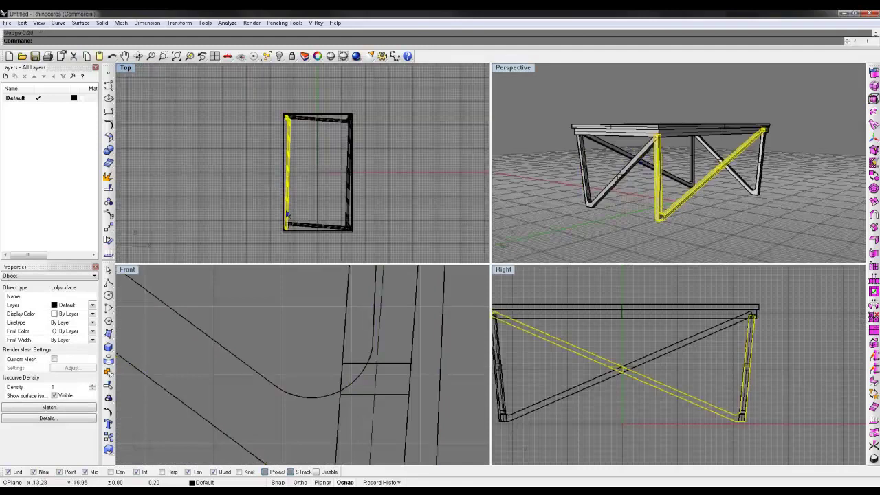
pyautogui.click(346, 185)
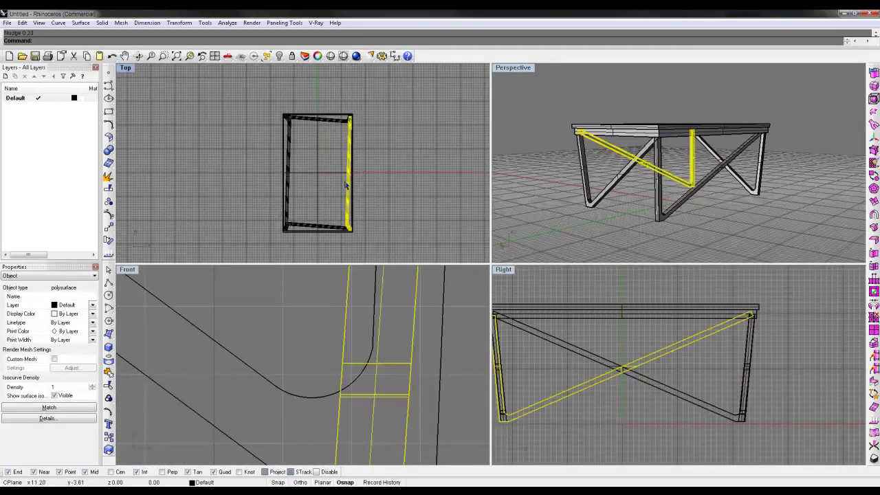
pyautogui.hotkey('alt', 'Left')
pyautogui.click(559, 97)
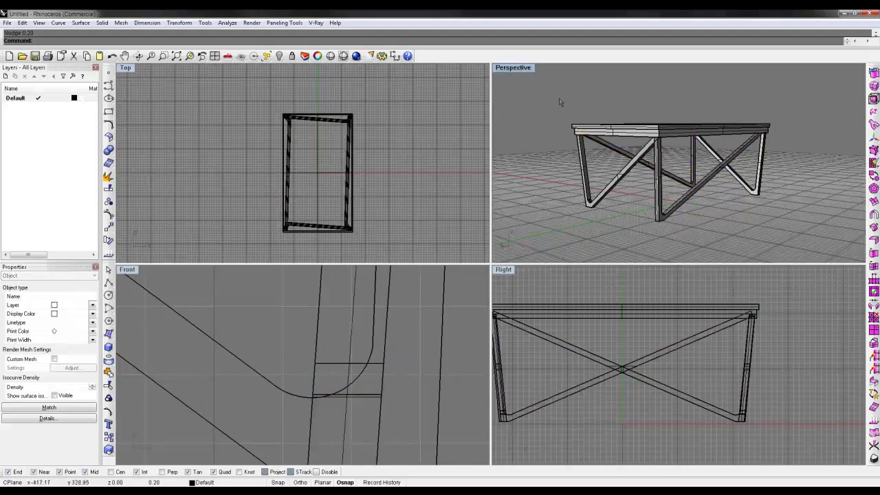
# Step: Inspect the tabletop, apron and all four leg frames from several sides in the maximized Perspective viewport
pyautogui.doubleClick(513, 68)
pyautogui.moveTo(511, 100); pyautogui.dragTo(381, 150, button='right')
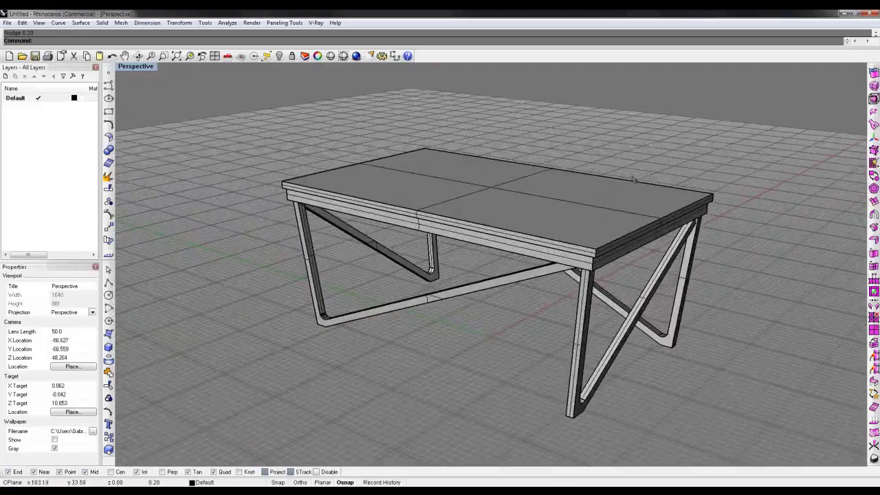
pyautogui.moveTo(634, 179); pyautogui.dragTo(773, 189, button='right')
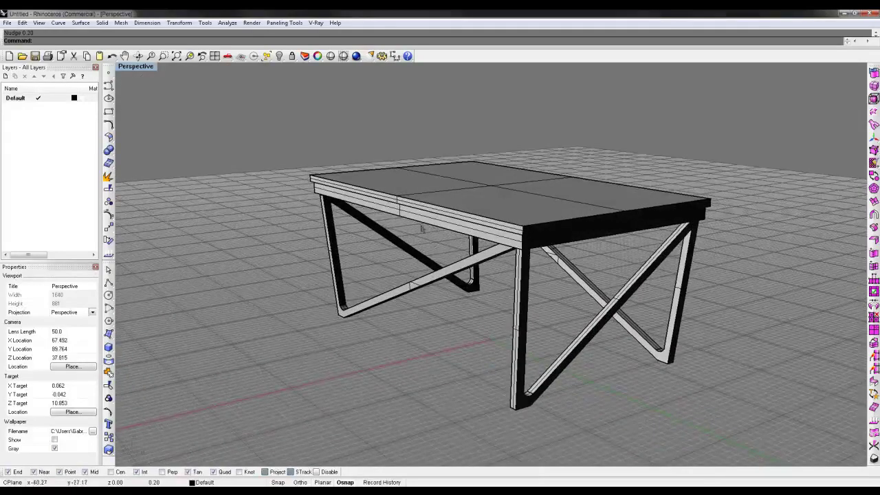
pyautogui.moveTo(518, 215); pyautogui.dragTo(308, 211, button='right')
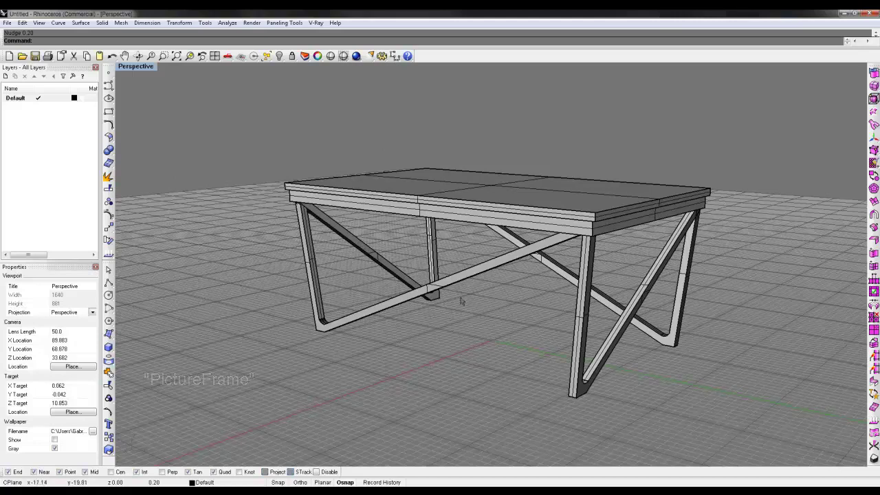
pyautogui.moveTo(471, 318)
pyautogui.mouseDown(button='right')
pyautogui.moveTo(465, 307)
pyautogui.moveTo(489, 291)
pyautogui.moveTo(486, 310)
pyautogui.mouseUp(button='right')
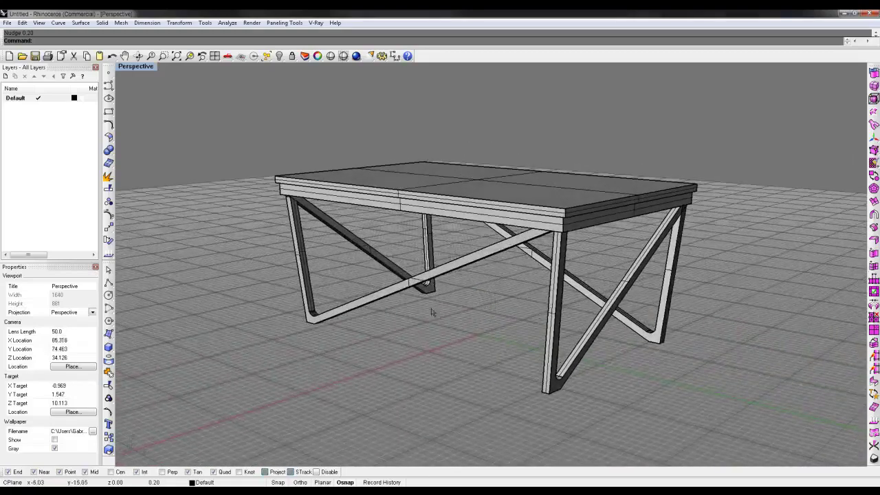